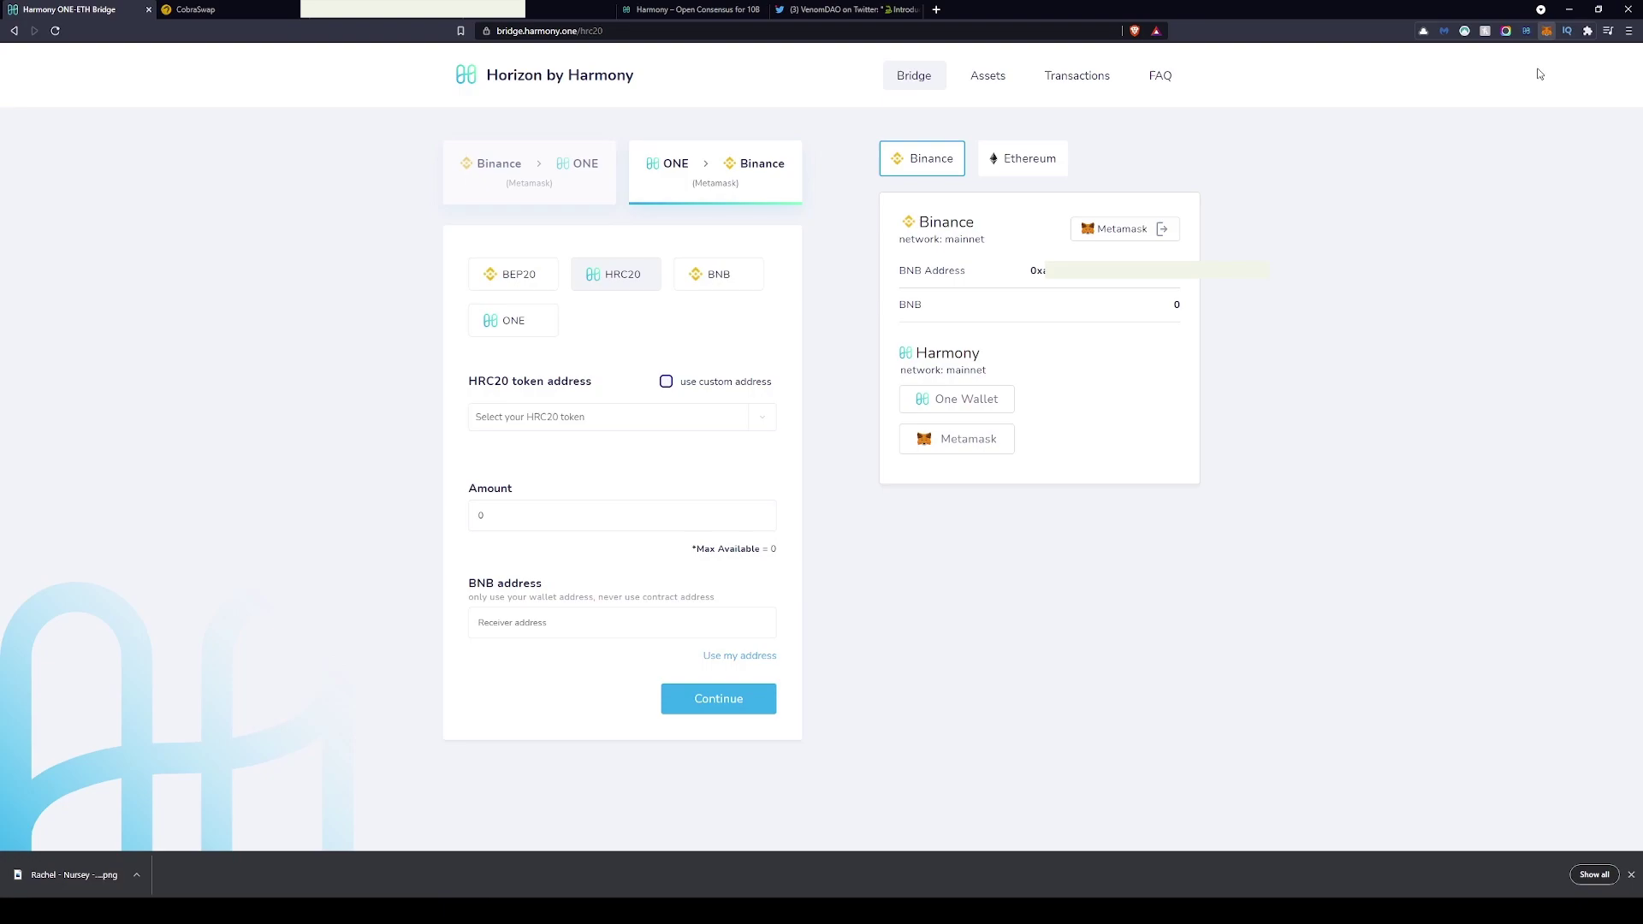
# Connect MetaMask to CobraSwap and switch the wallet's network to Smart Chain
pyautogui.click(193, 8)
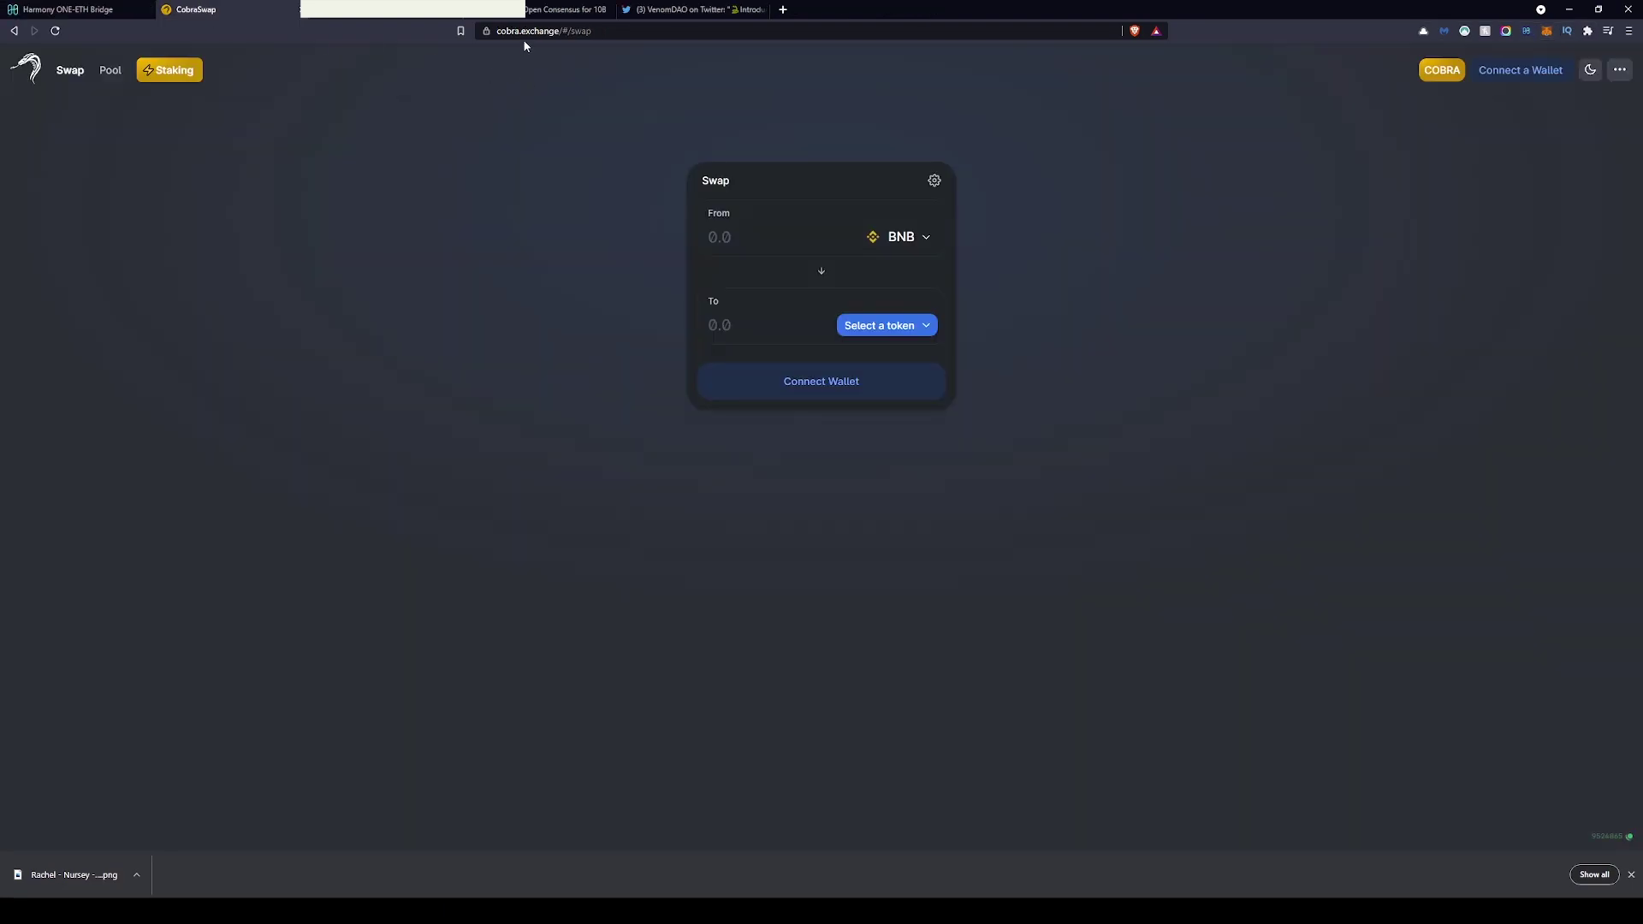
pyautogui.click(1522, 69)
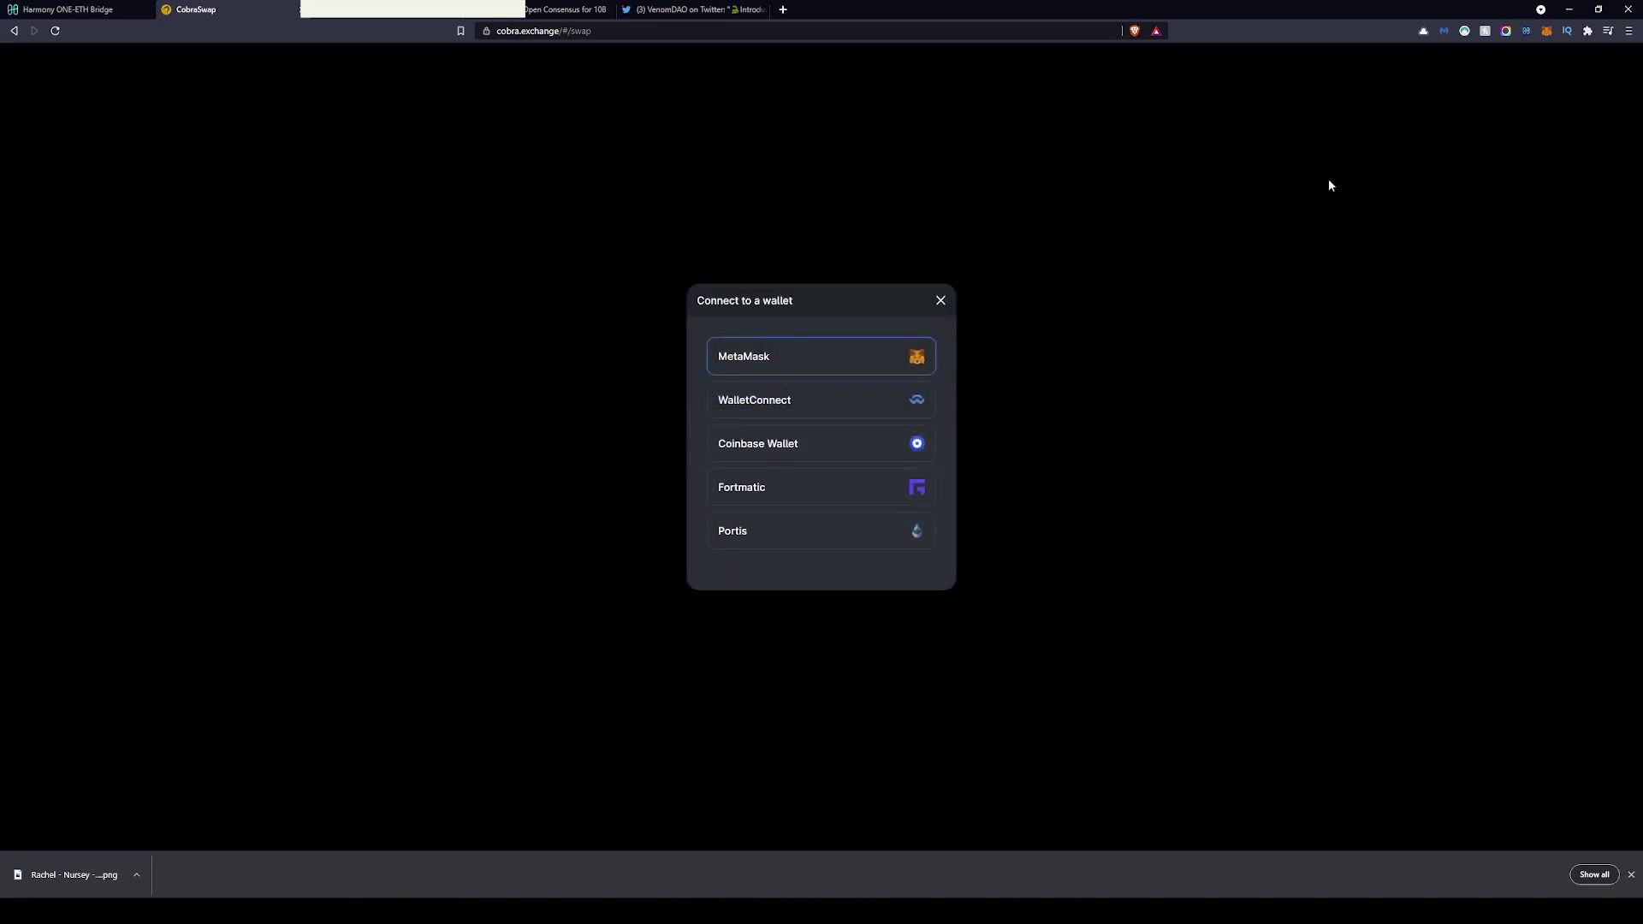
pyautogui.click(834, 366)
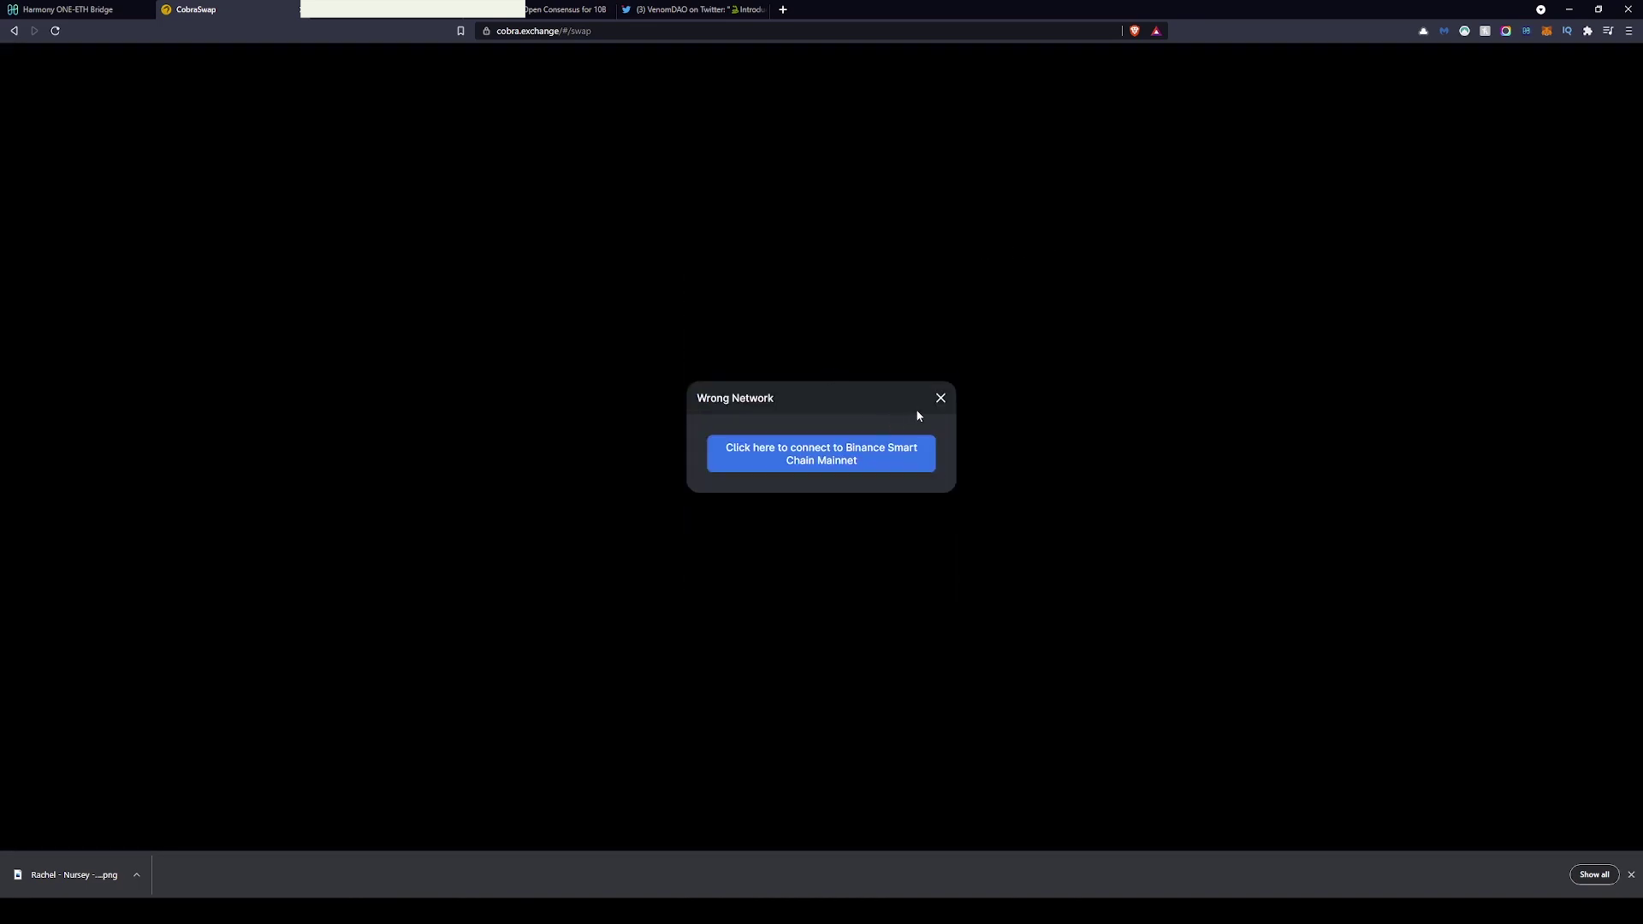
pyautogui.click(1547, 31)
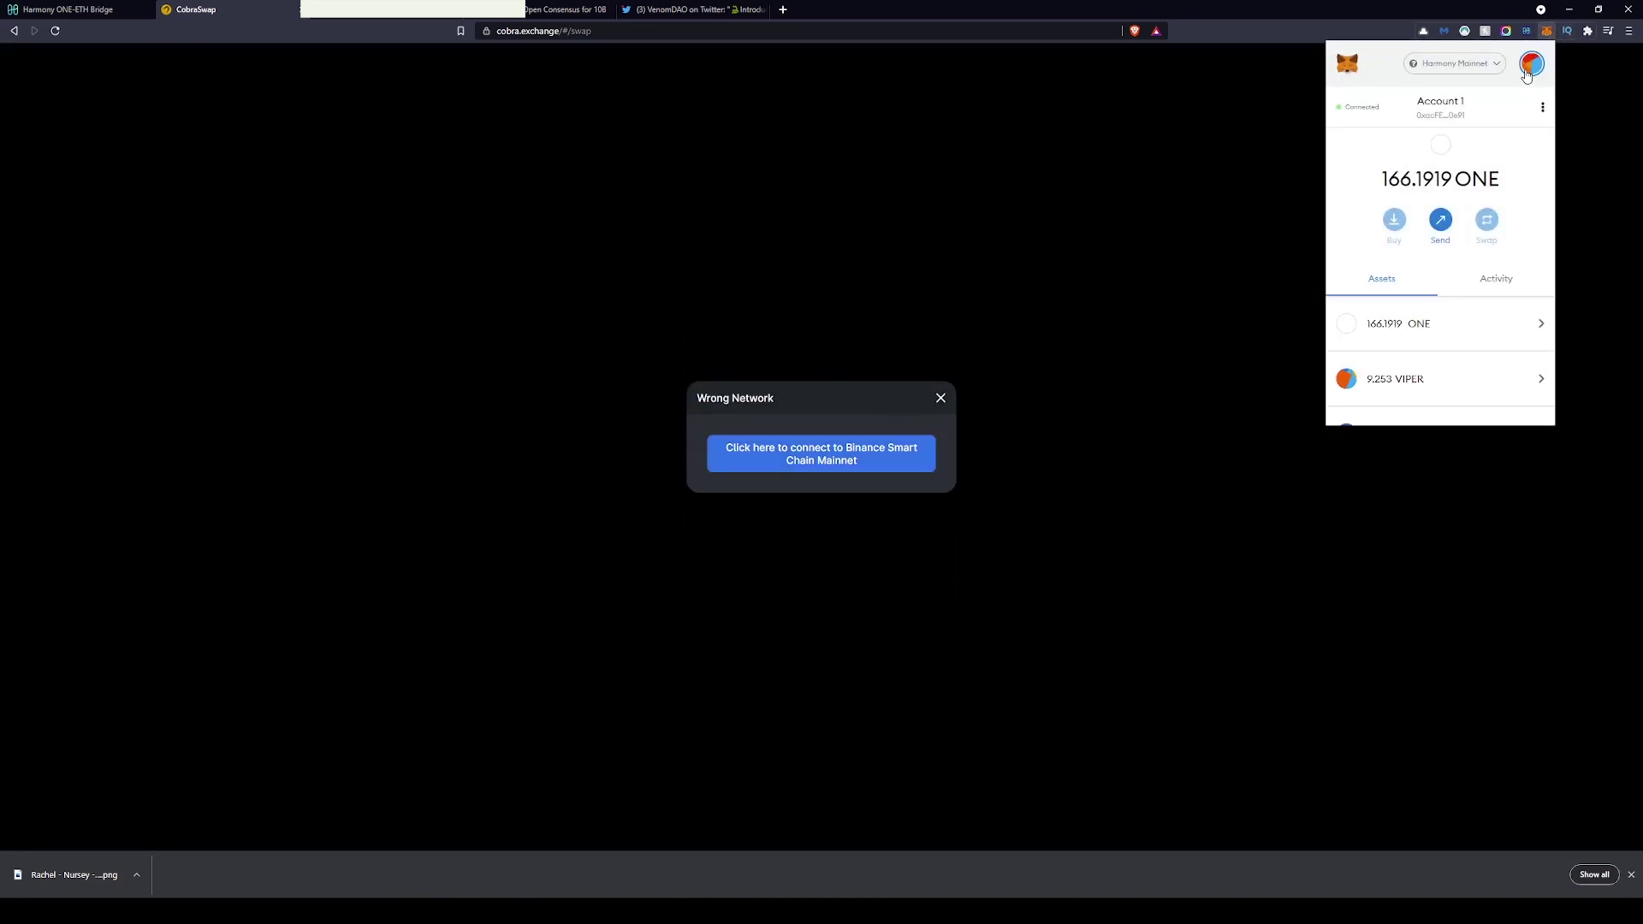
pyautogui.click(1488, 65)
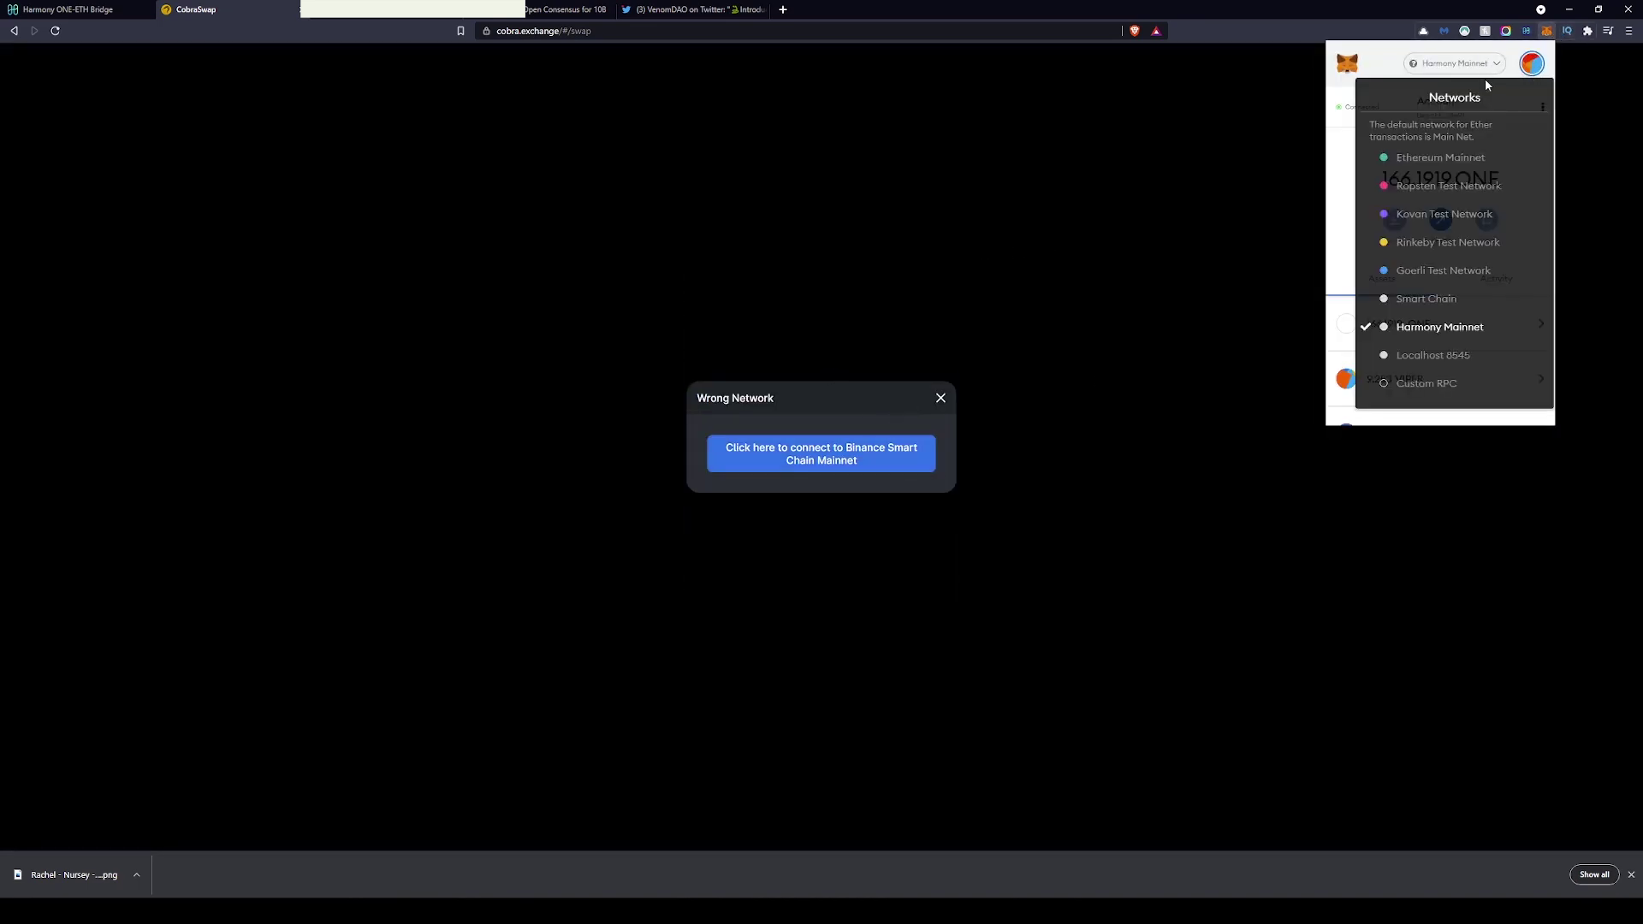
pyautogui.click(1453, 302)
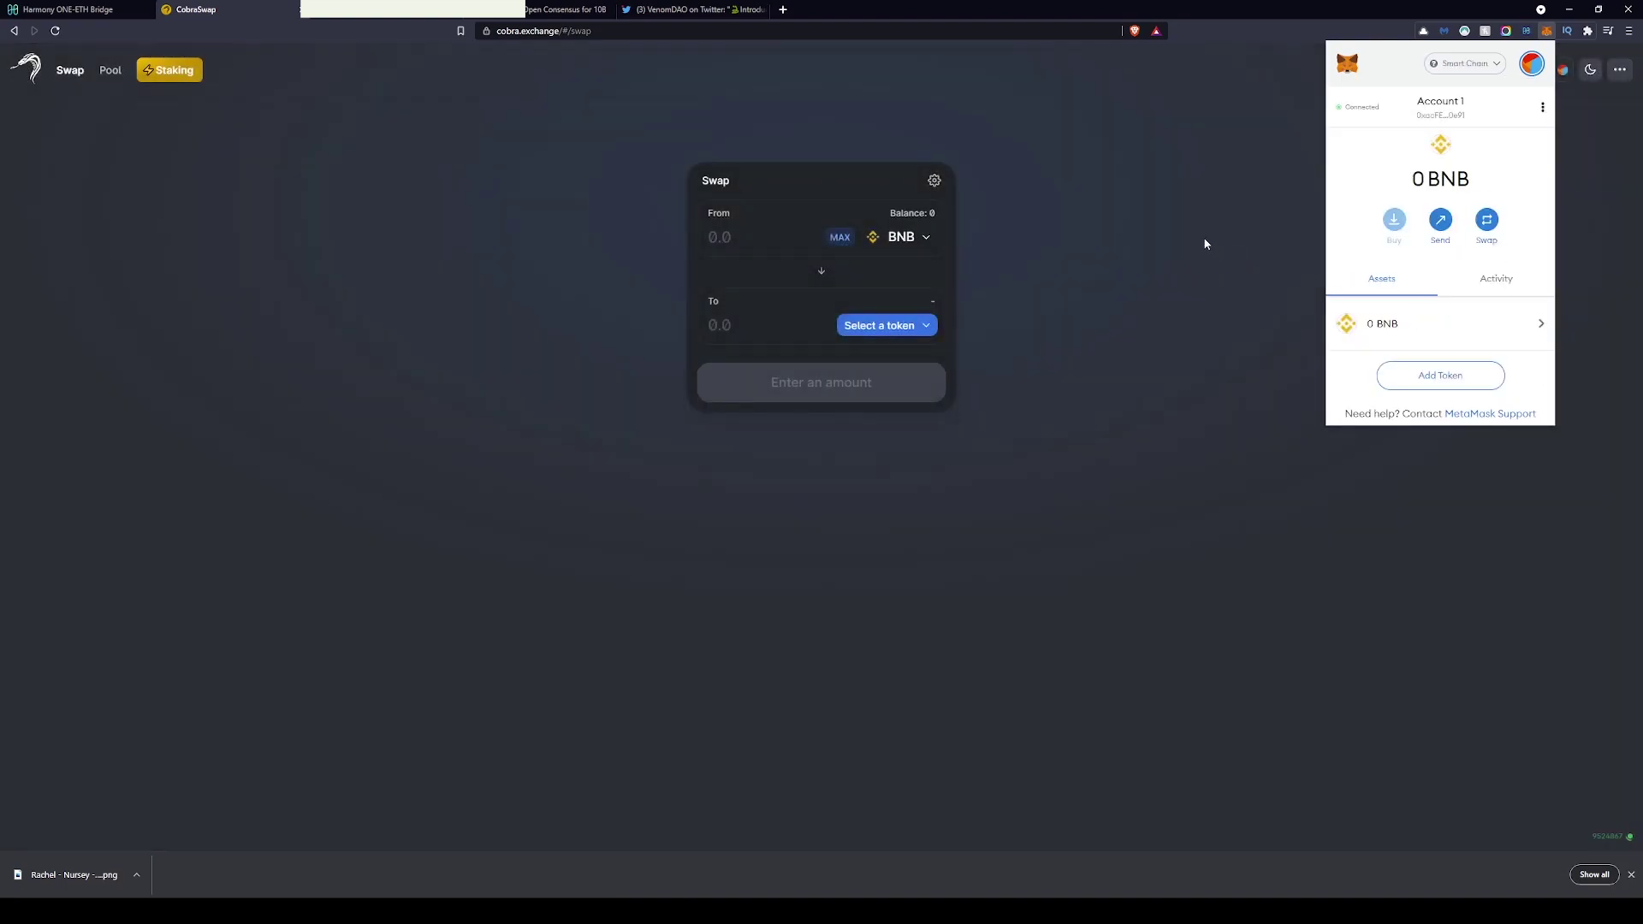
# Open the connected wallet's address page on BscScan
pyautogui.click(1174, 214)
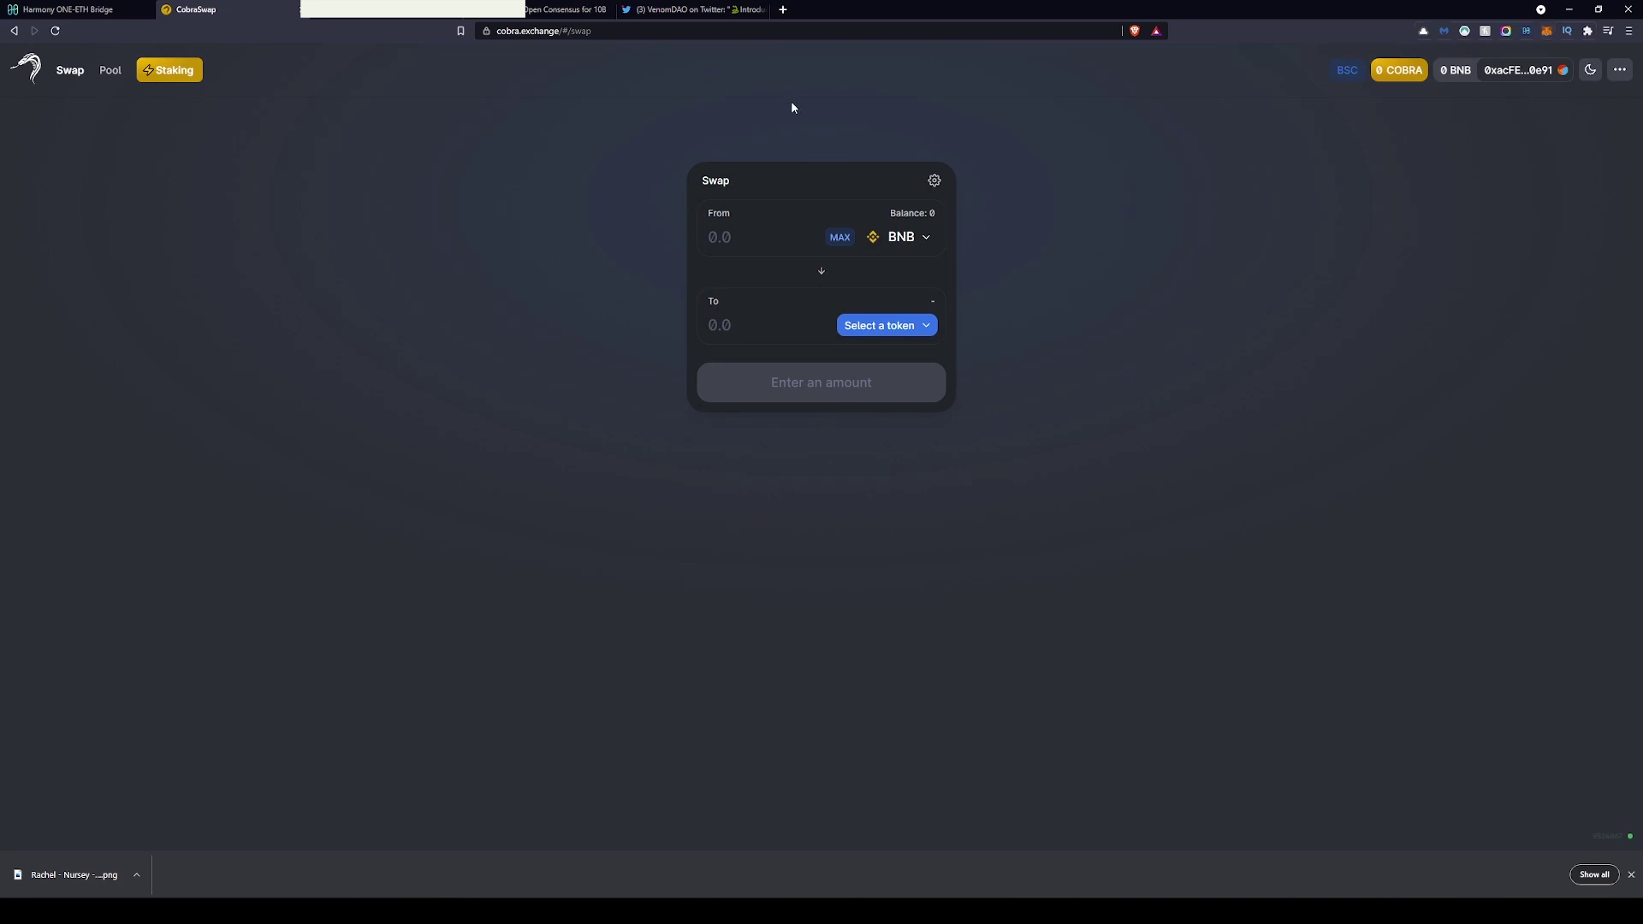
pyautogui.click(1492, 71)
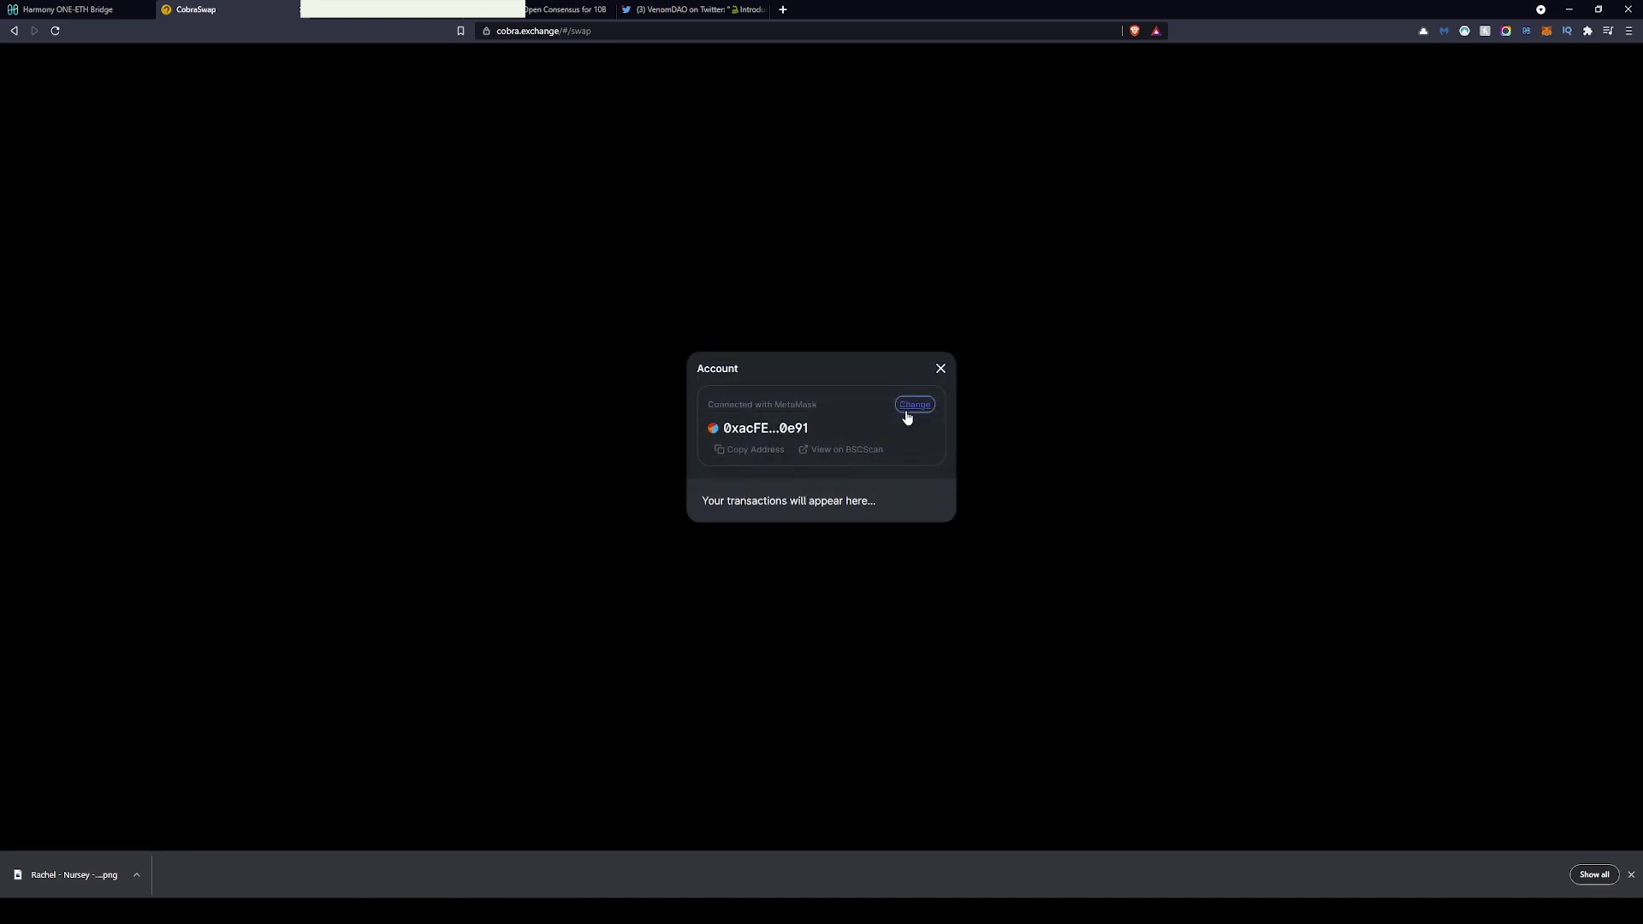
pyautogui.click(811, 451)
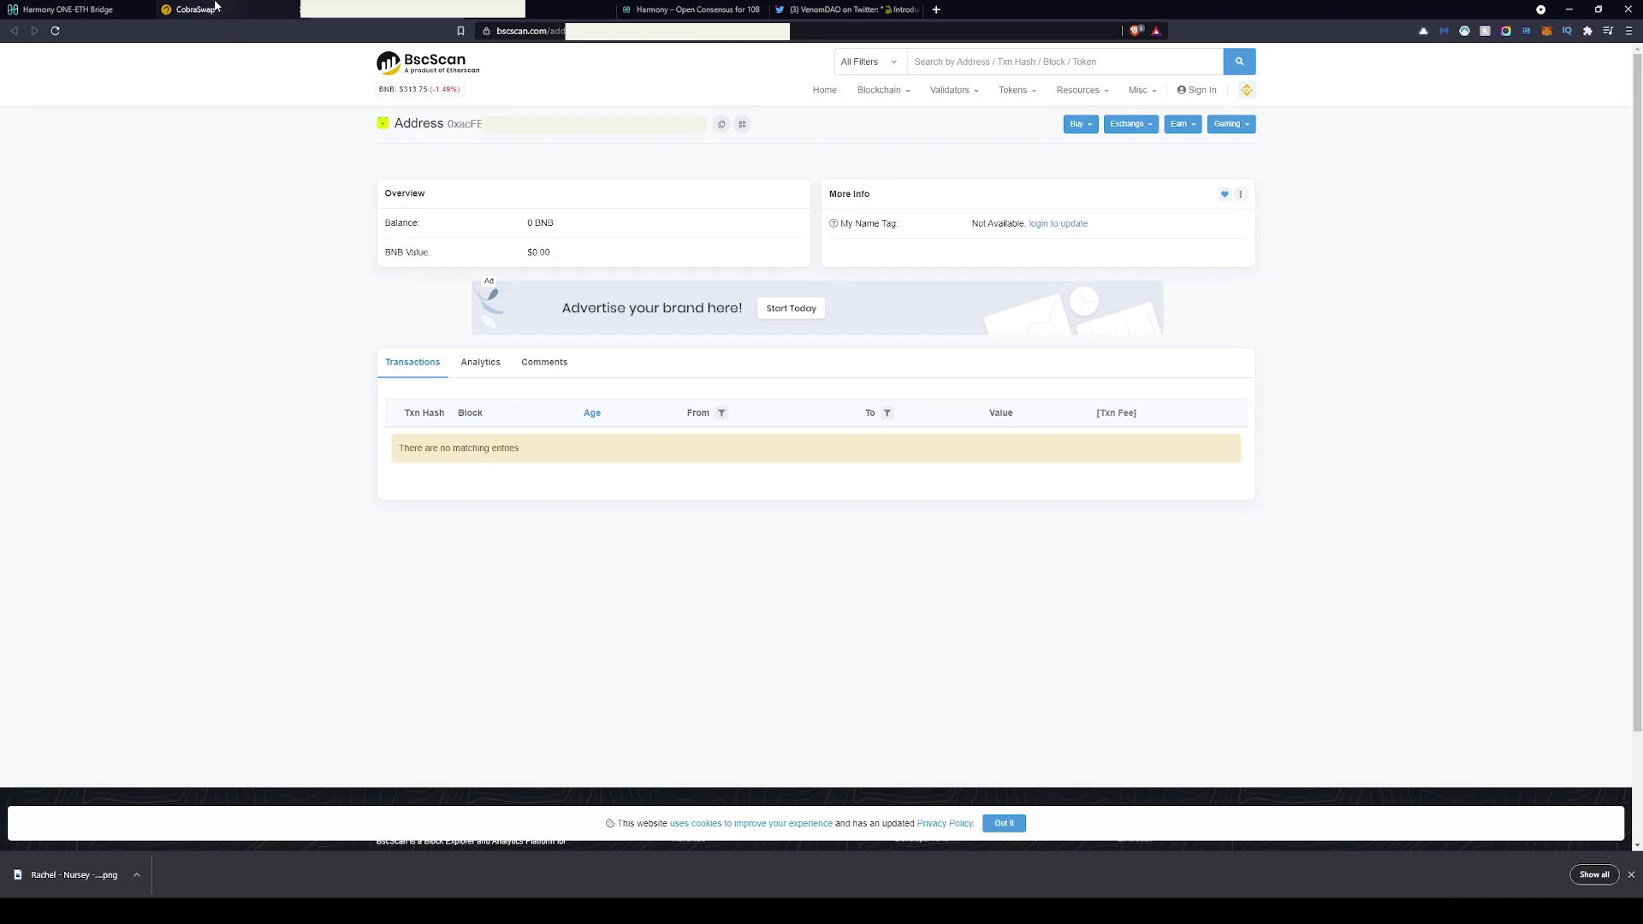
# Back on the Horizon bridge, switch MetaMask from Smart Chain to Harmony Mainnet
pyautogui.click(68, 9)
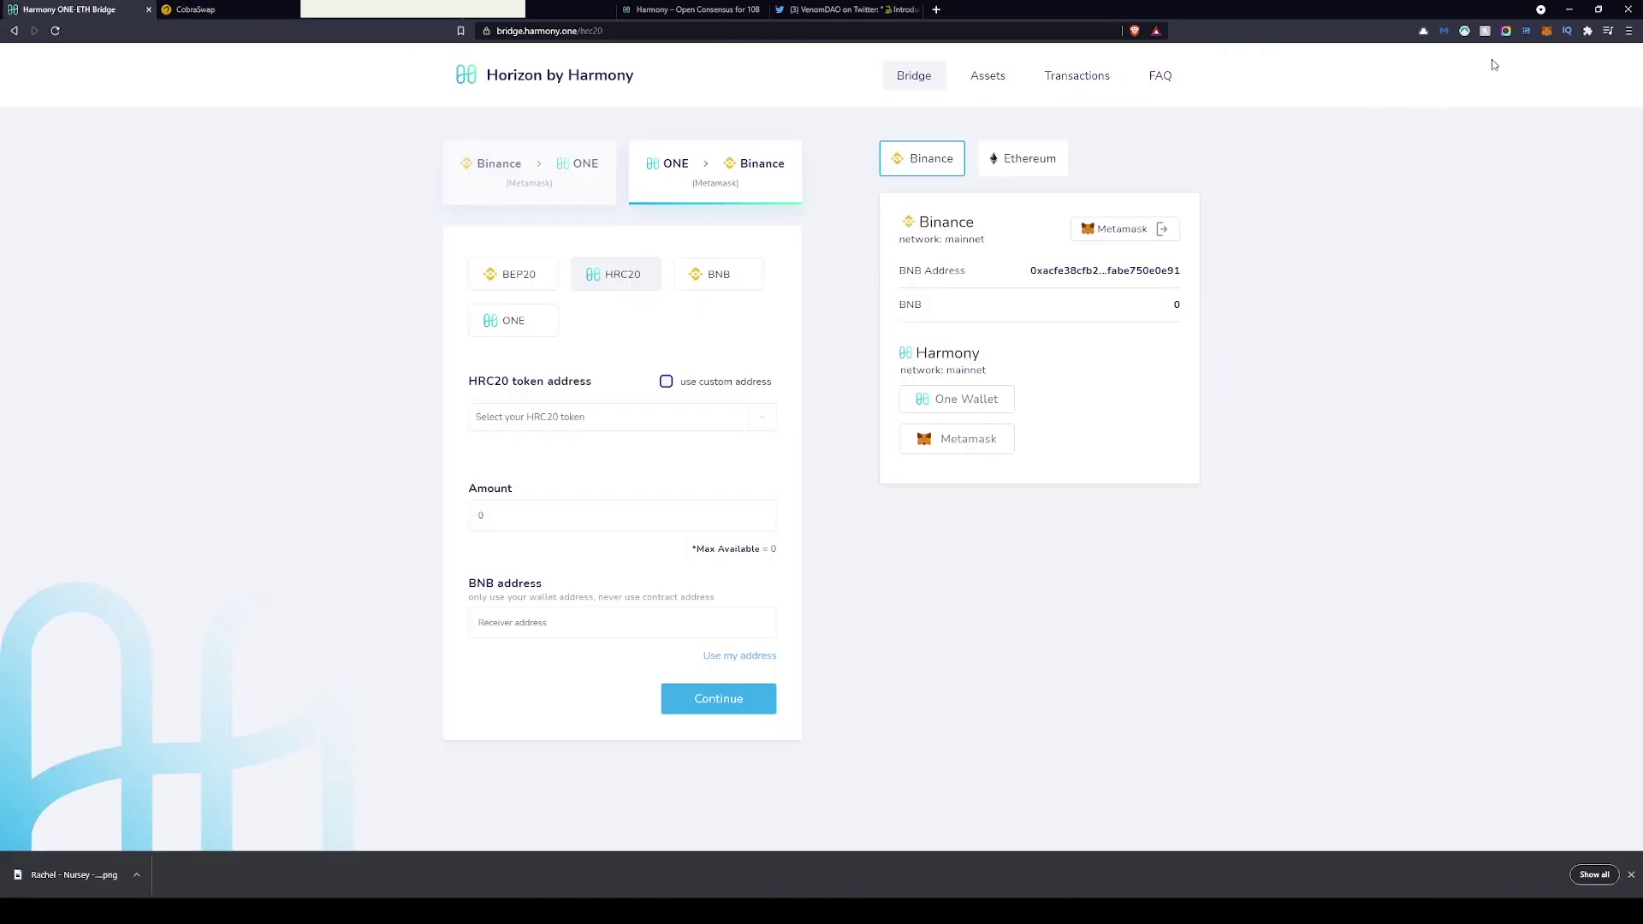
pyautogui.click(1546, 31)
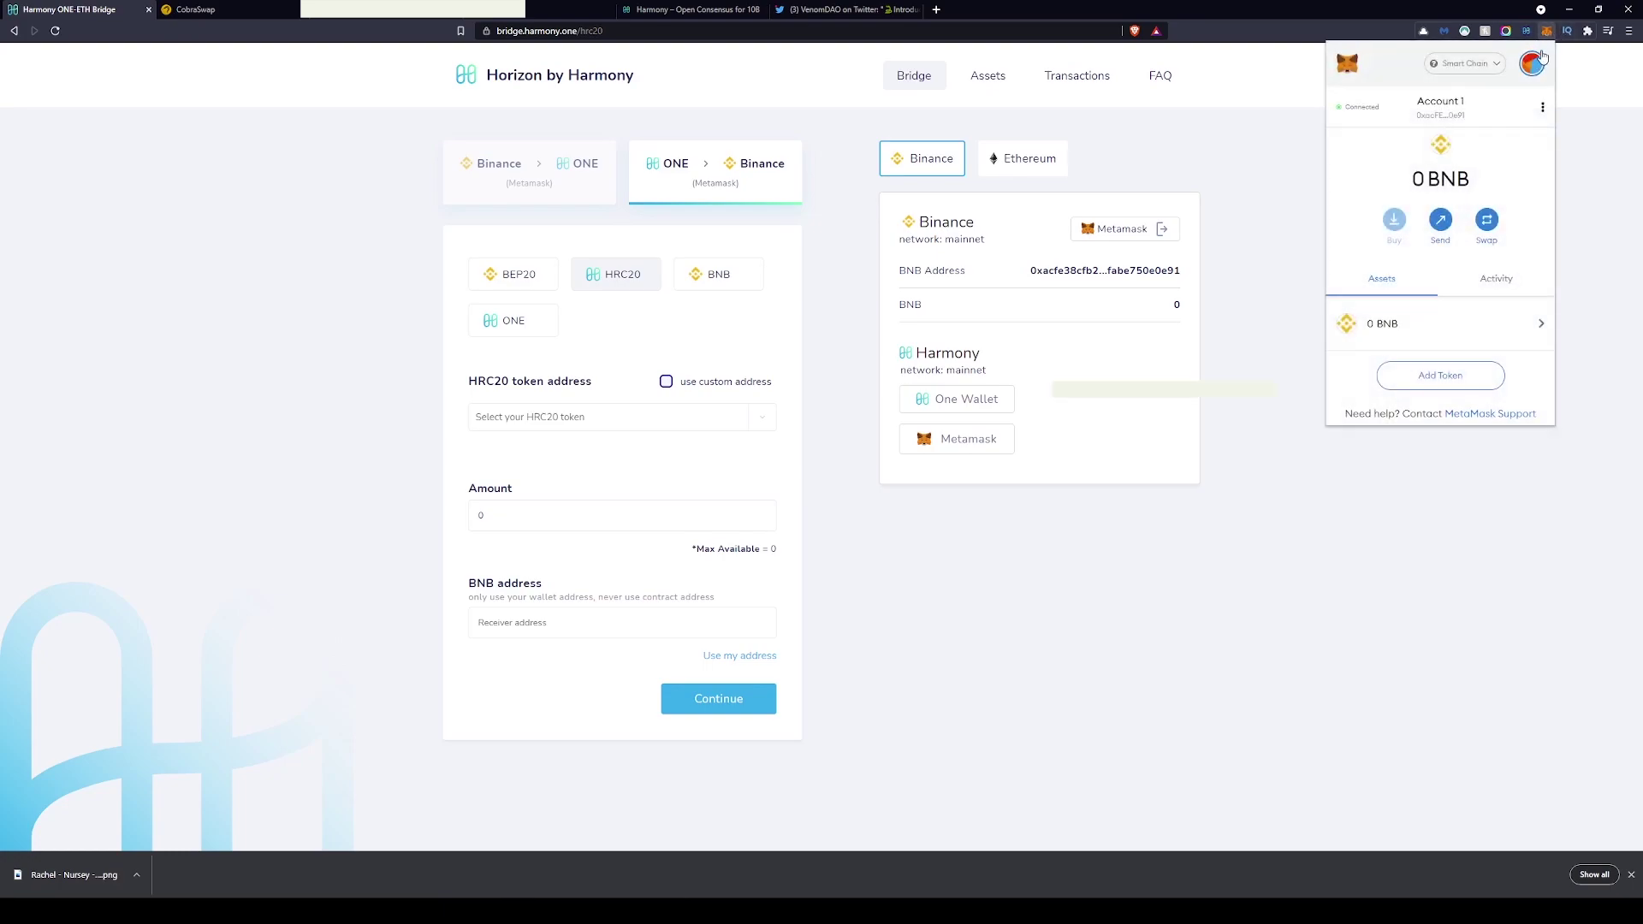
pyautogui.click(1465, 63)
pyautogui.click(1453, 334)
pyautogui.click(1339, 494)
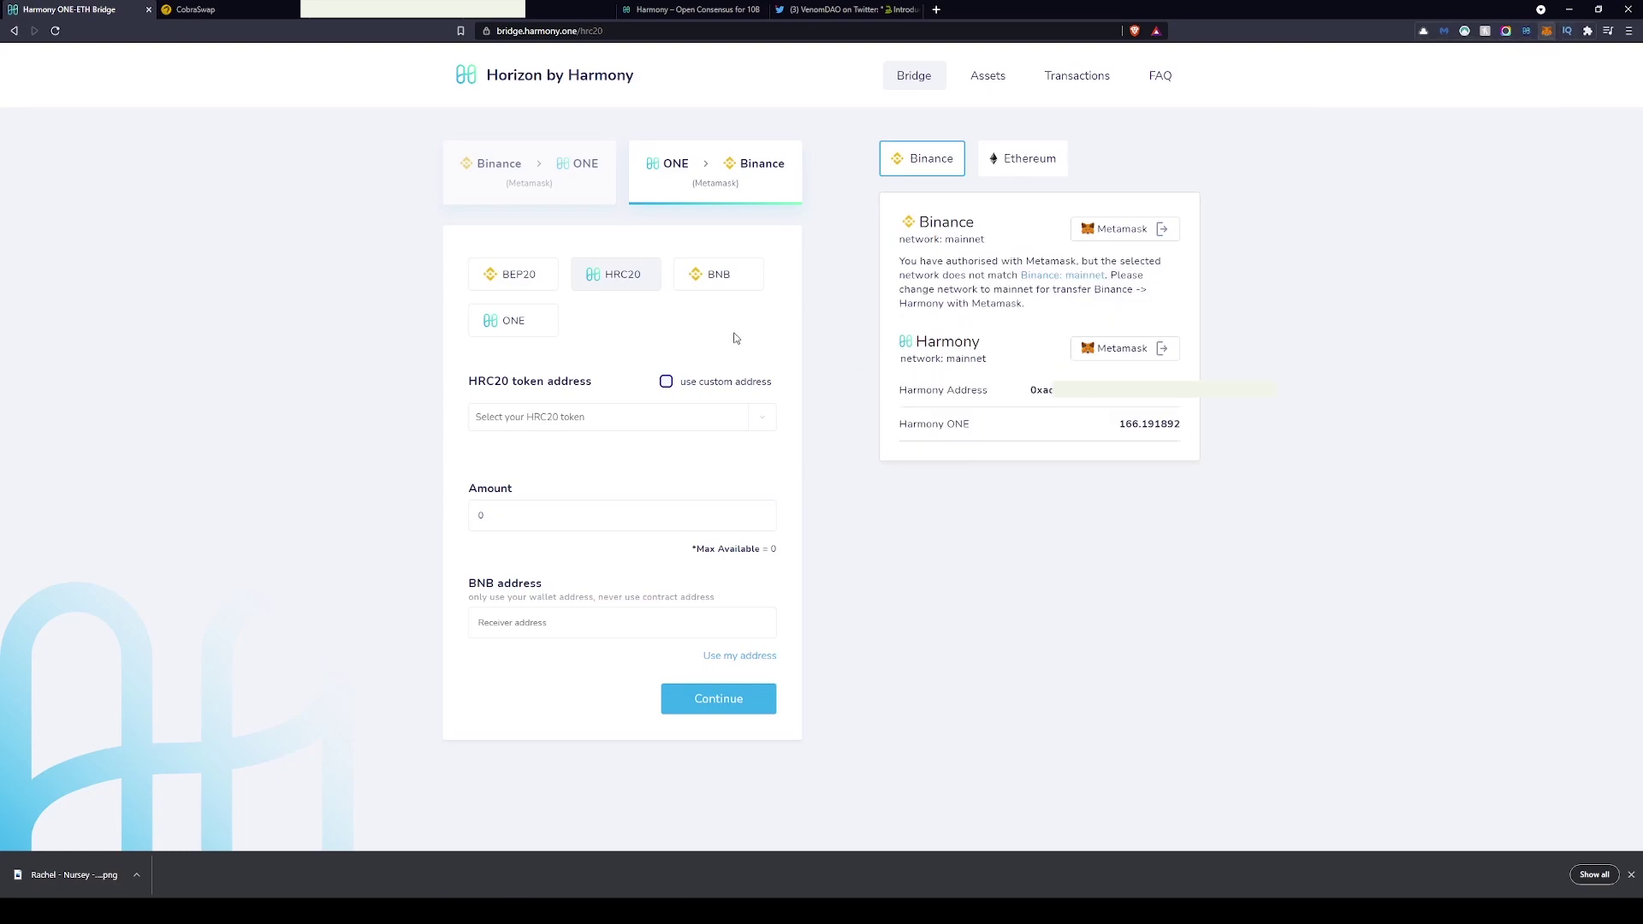
# Choose the Viper (1VIPER) HRC20 token and enter a bridge amount of 1 VIPER
pyautogui.click(651, 421)
pyautogui.click(617, 483)
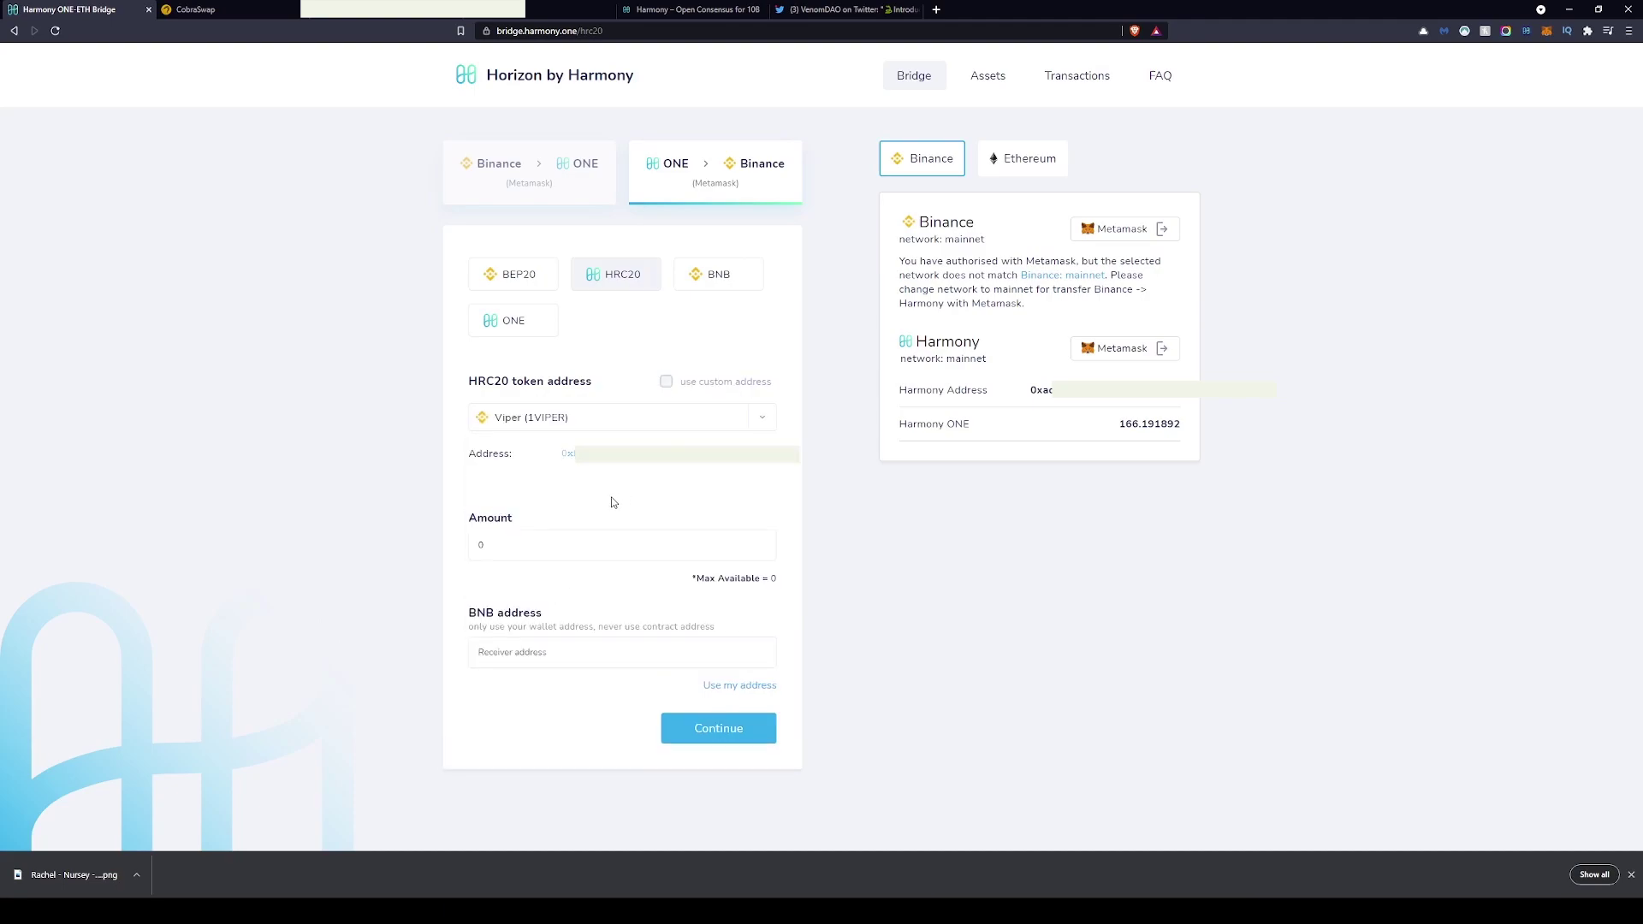
pyautogui.moveTo(573, 574); pyautogui.dragTo(305, 568)
pyautogui.click(515, 562)
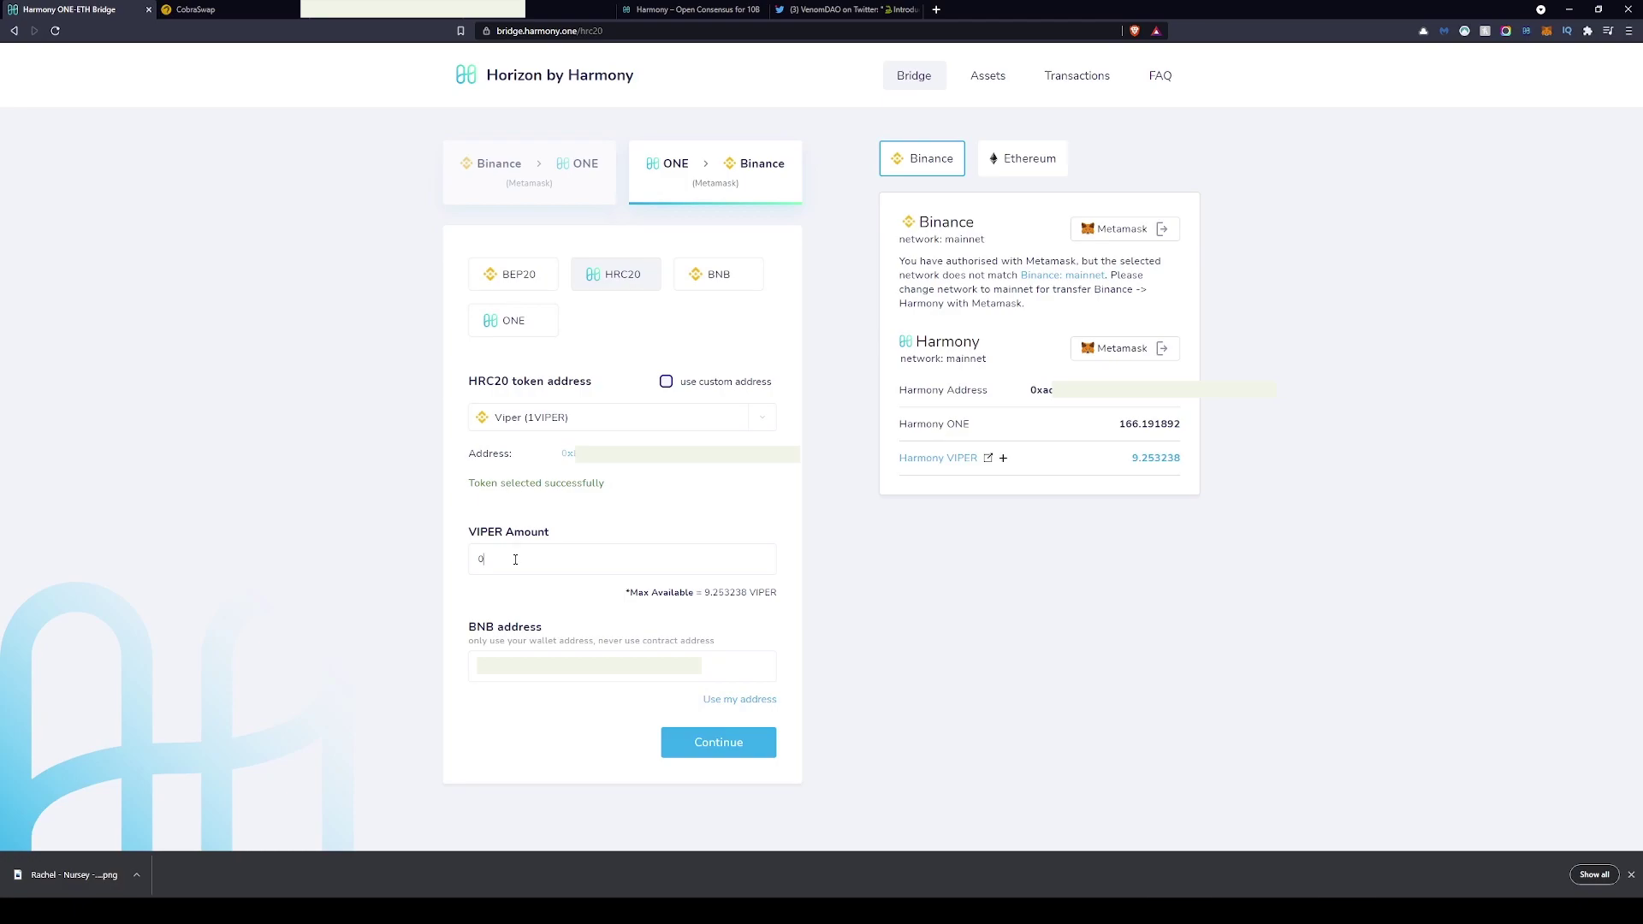
pyautogui.write('1')
# Accept the 1 VIPER approval amount and expand the 8.013444 ONE network fee details
pyautogui.click(768, 729)
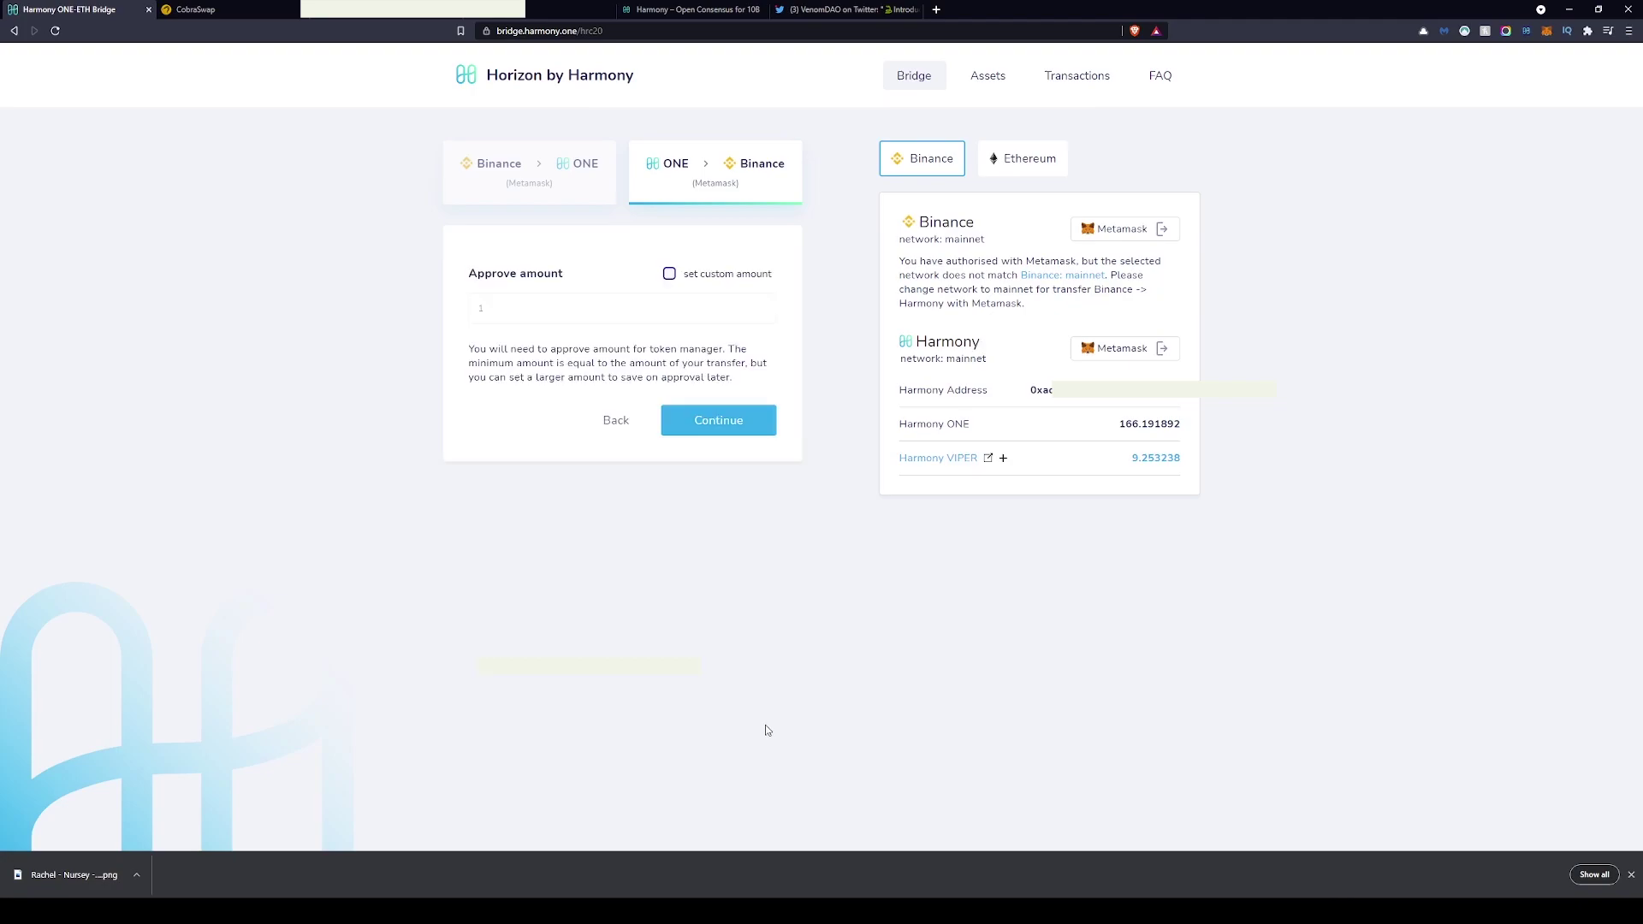
pyautogui.click(717, 422)
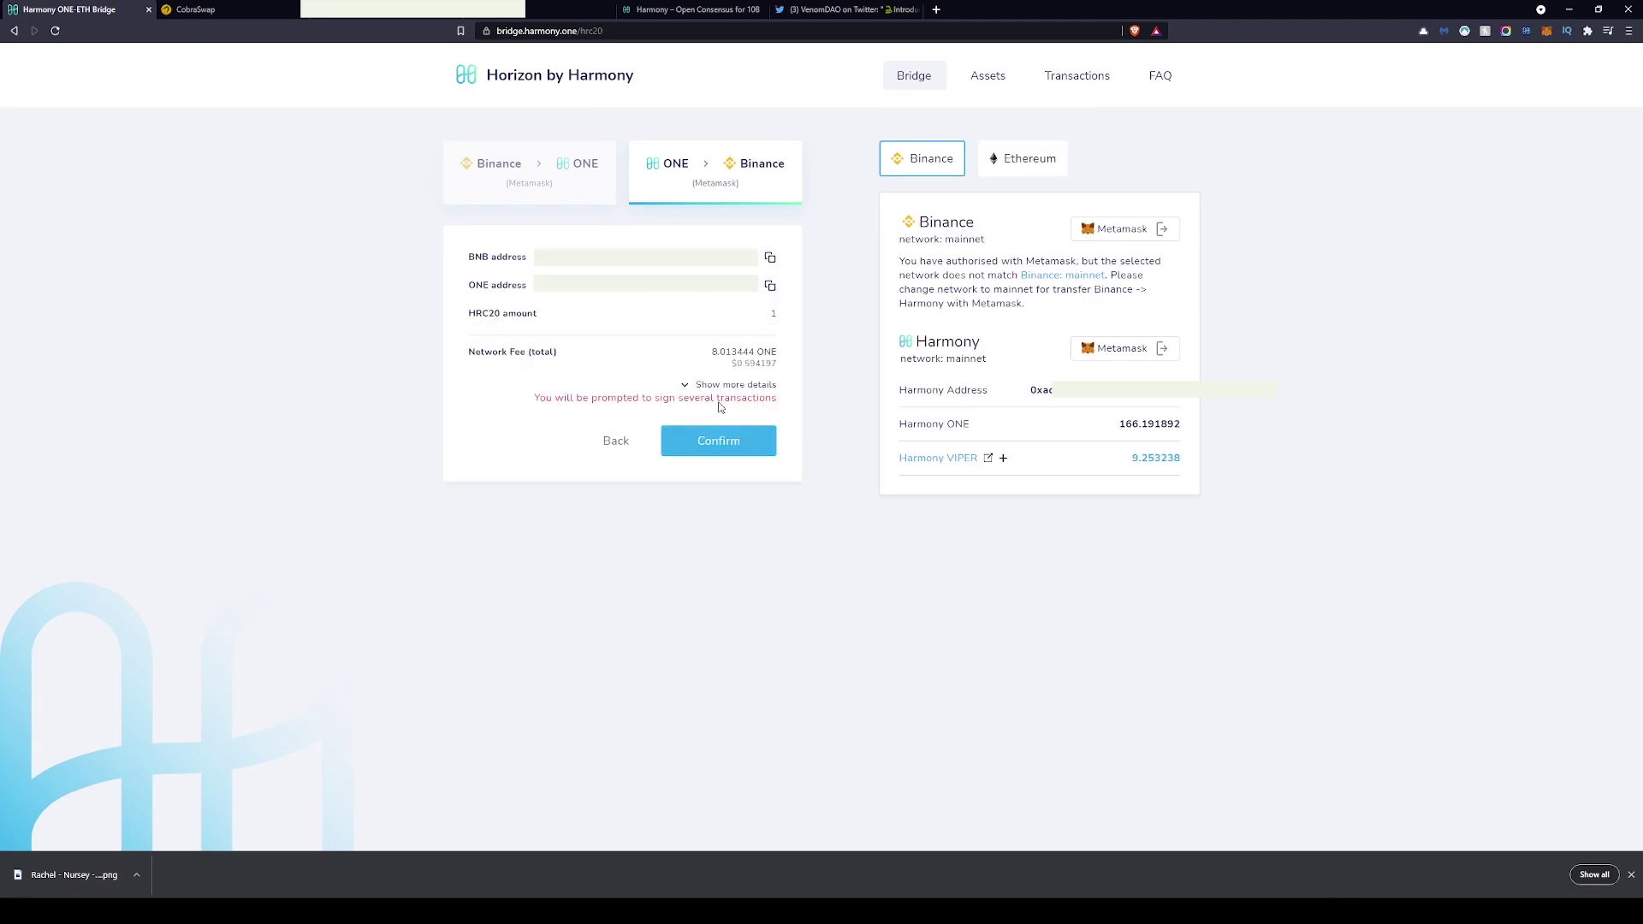
pyautogui.click(692, 386)
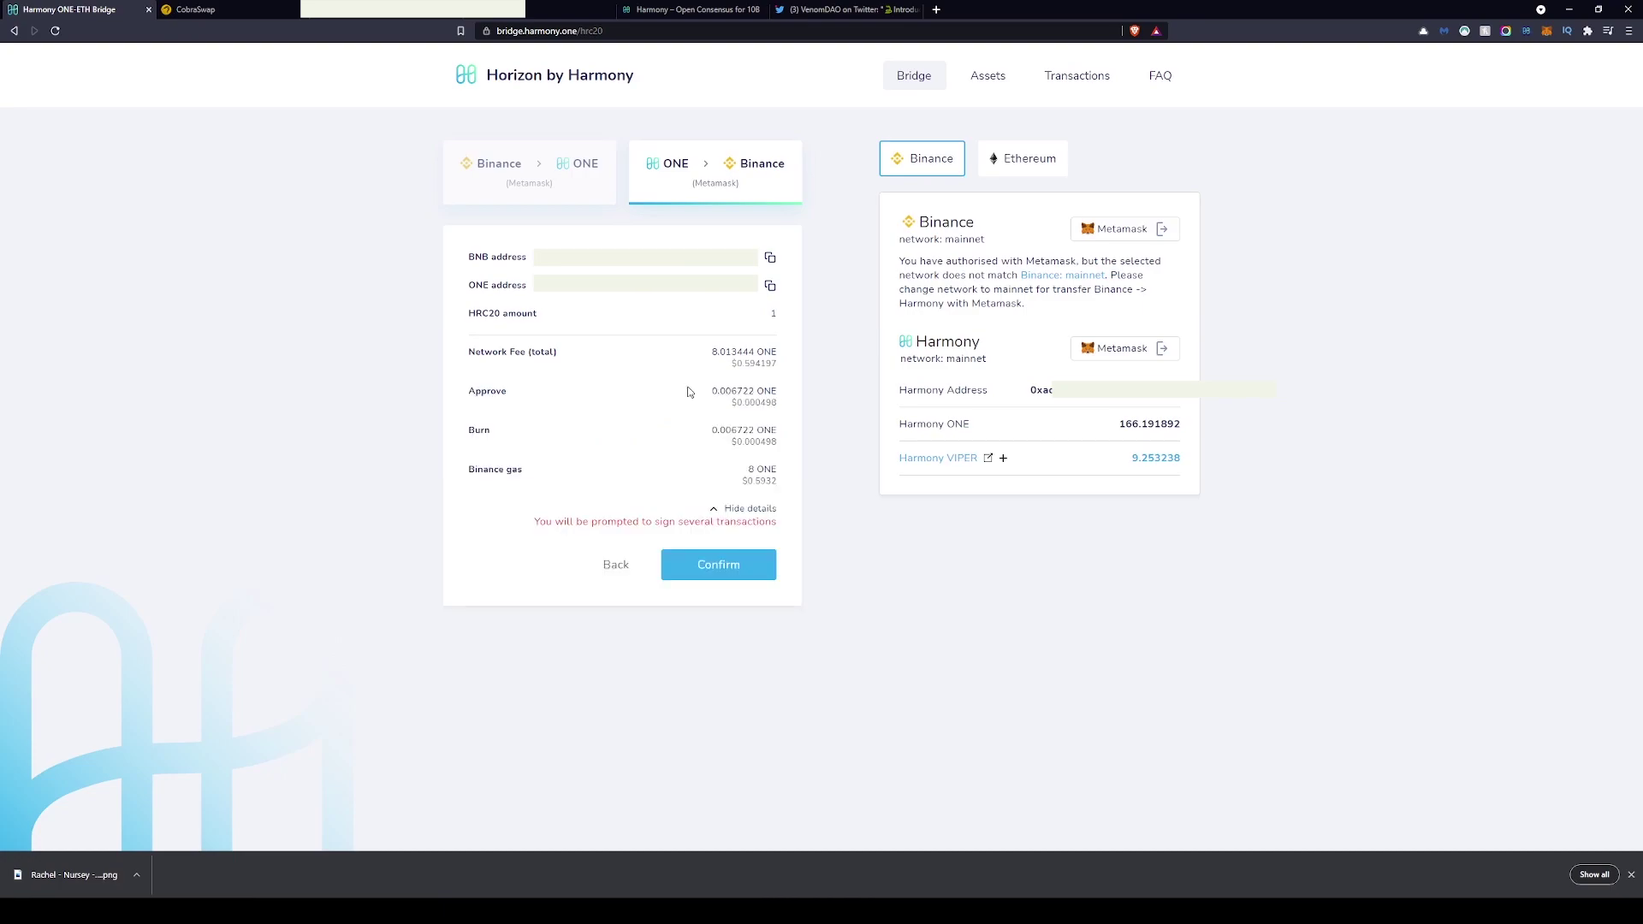
# Confirm the 1 VIPER bridge transfer, approving each MetaMask transaction until all steps succeed
pyautogui.click(757, 564)
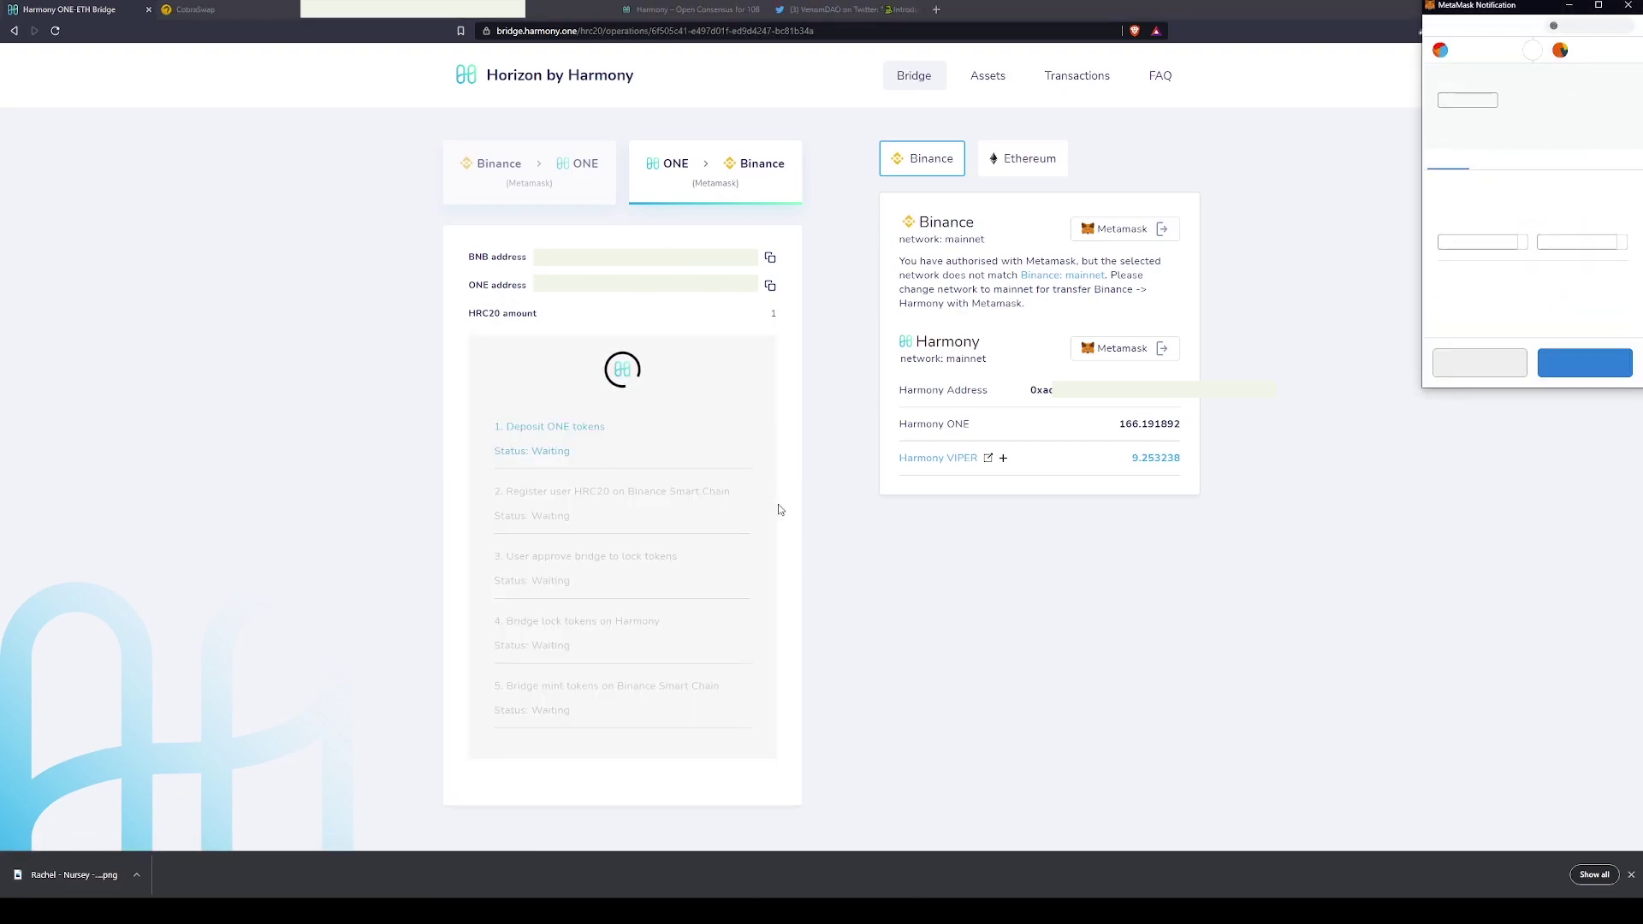
pyautogui.click(1594, 370)
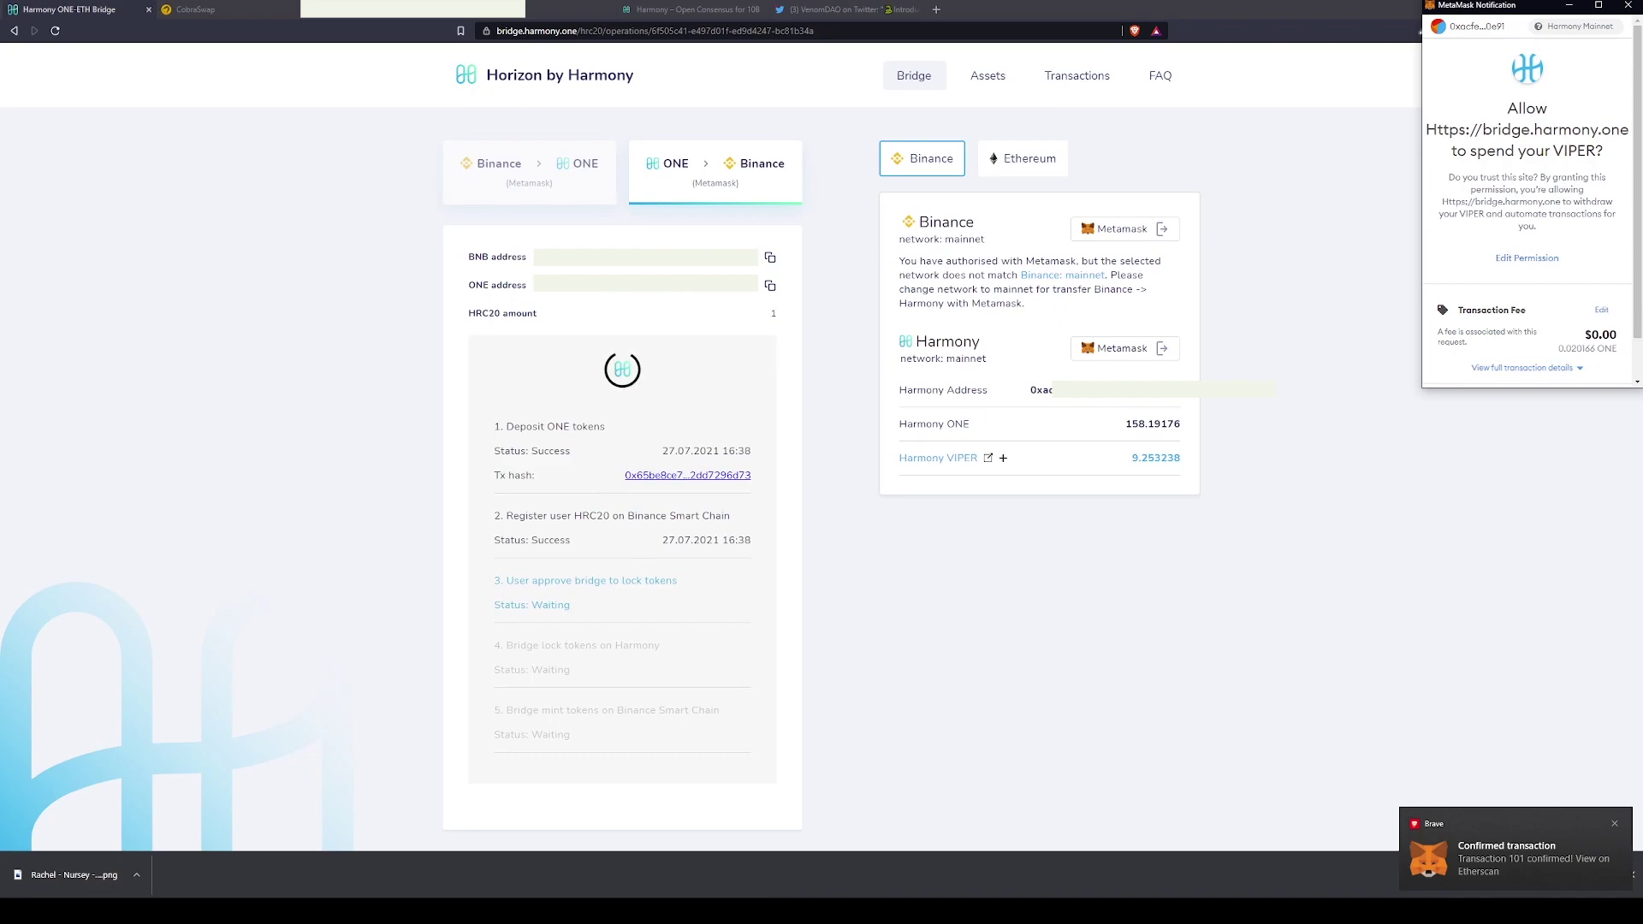
pyautogui.scroll(-1, 1528, 257)
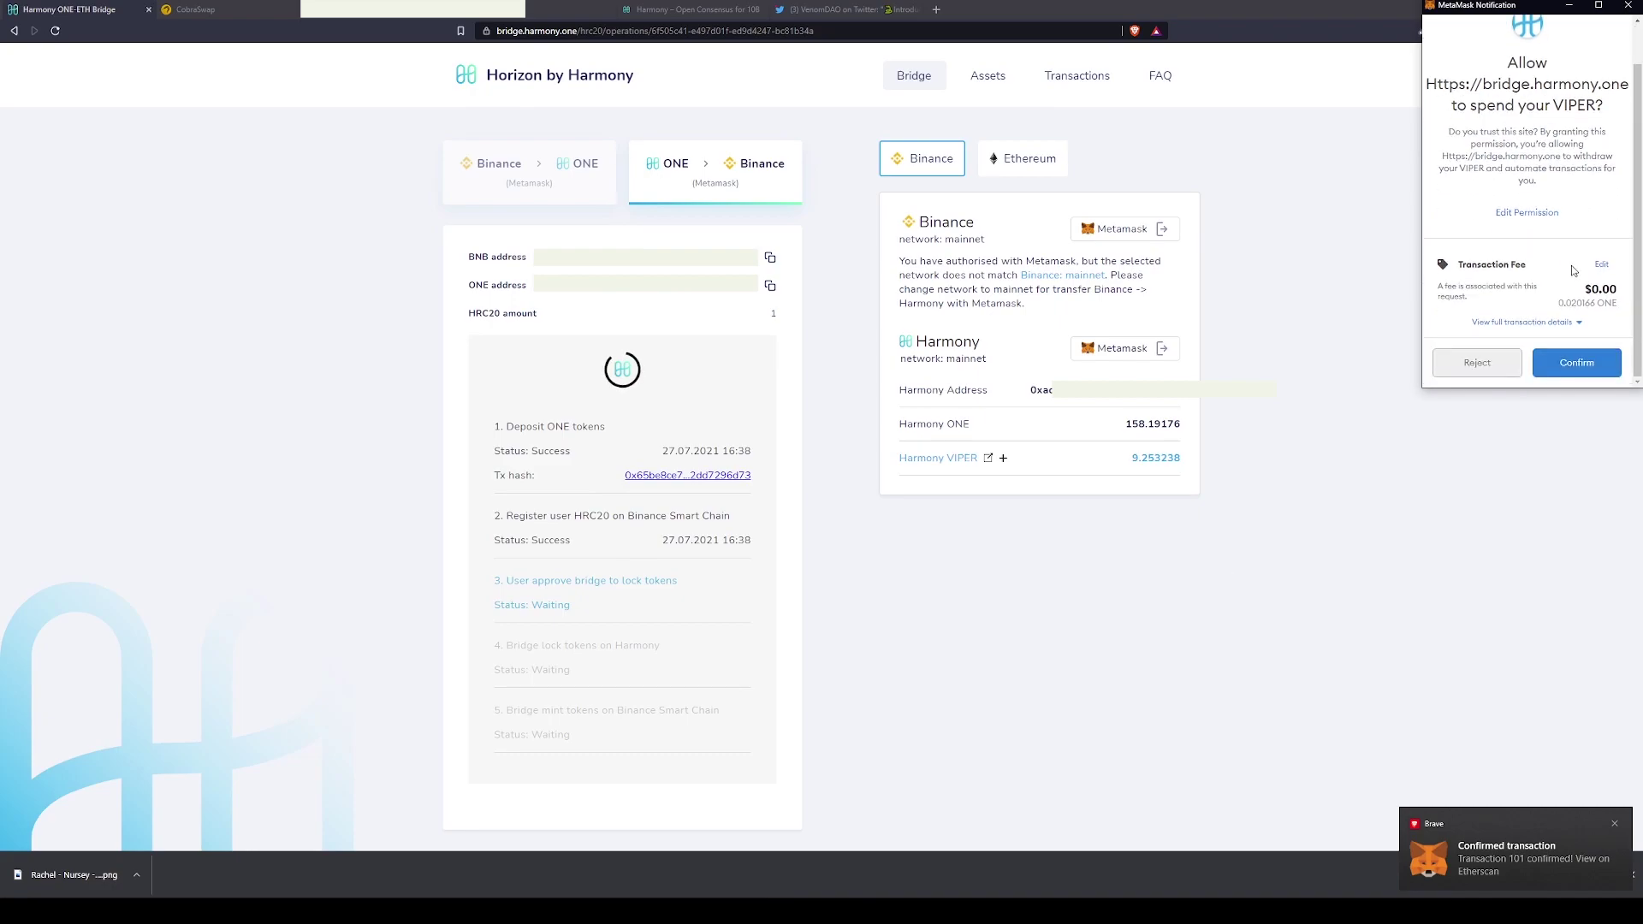
pyautogui.click(1582, 367)
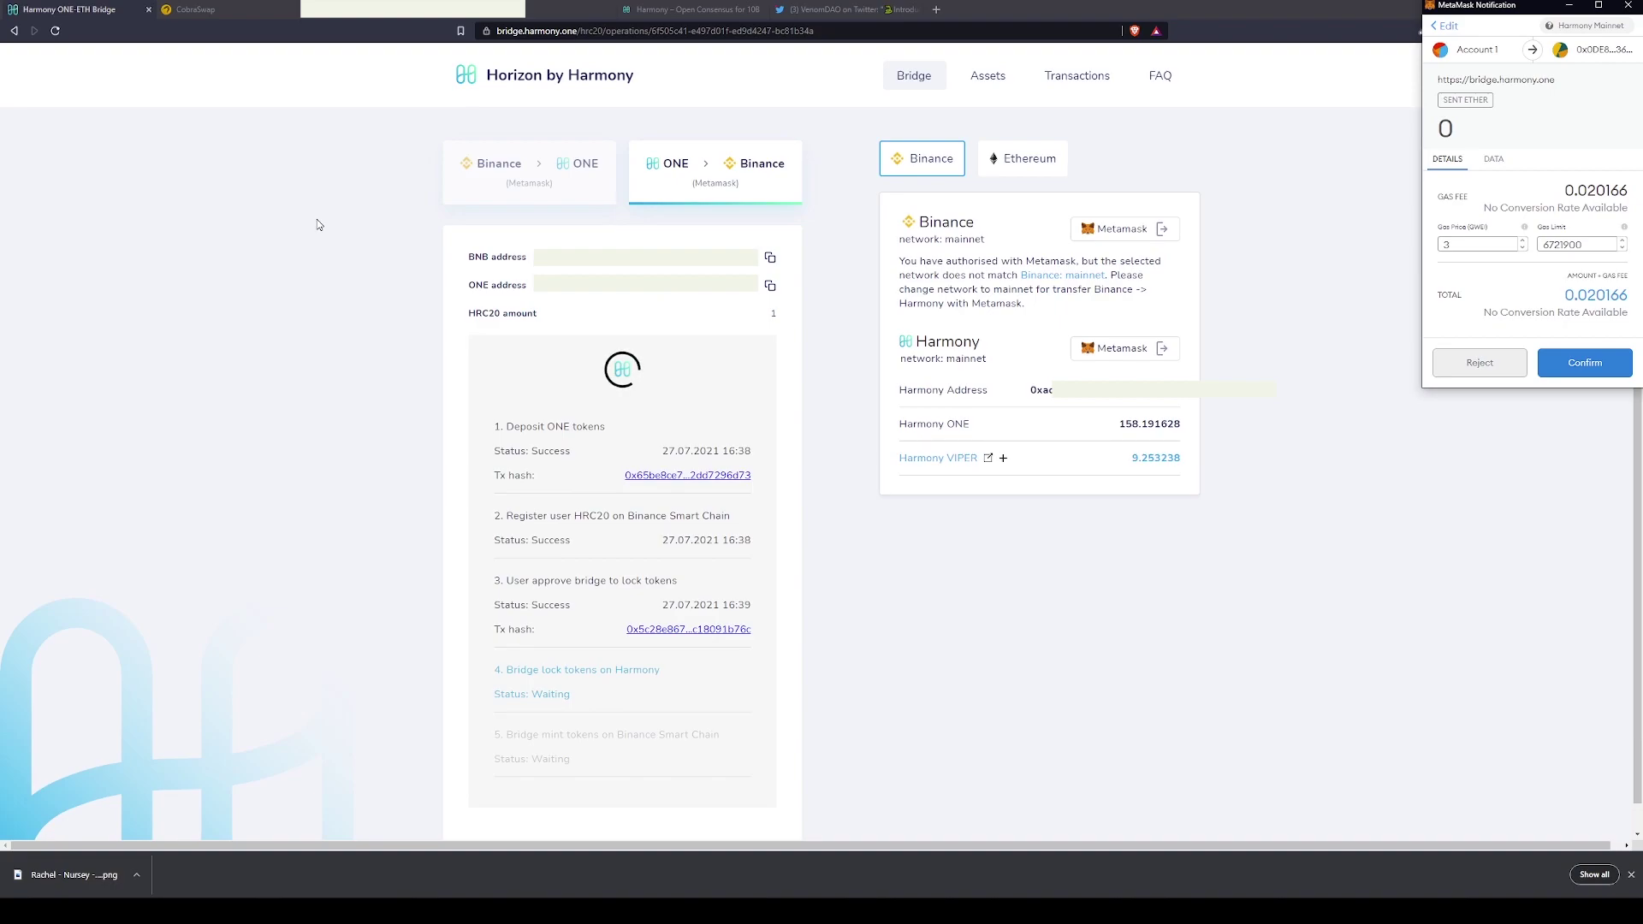
pyautogui.click(1580, 373)
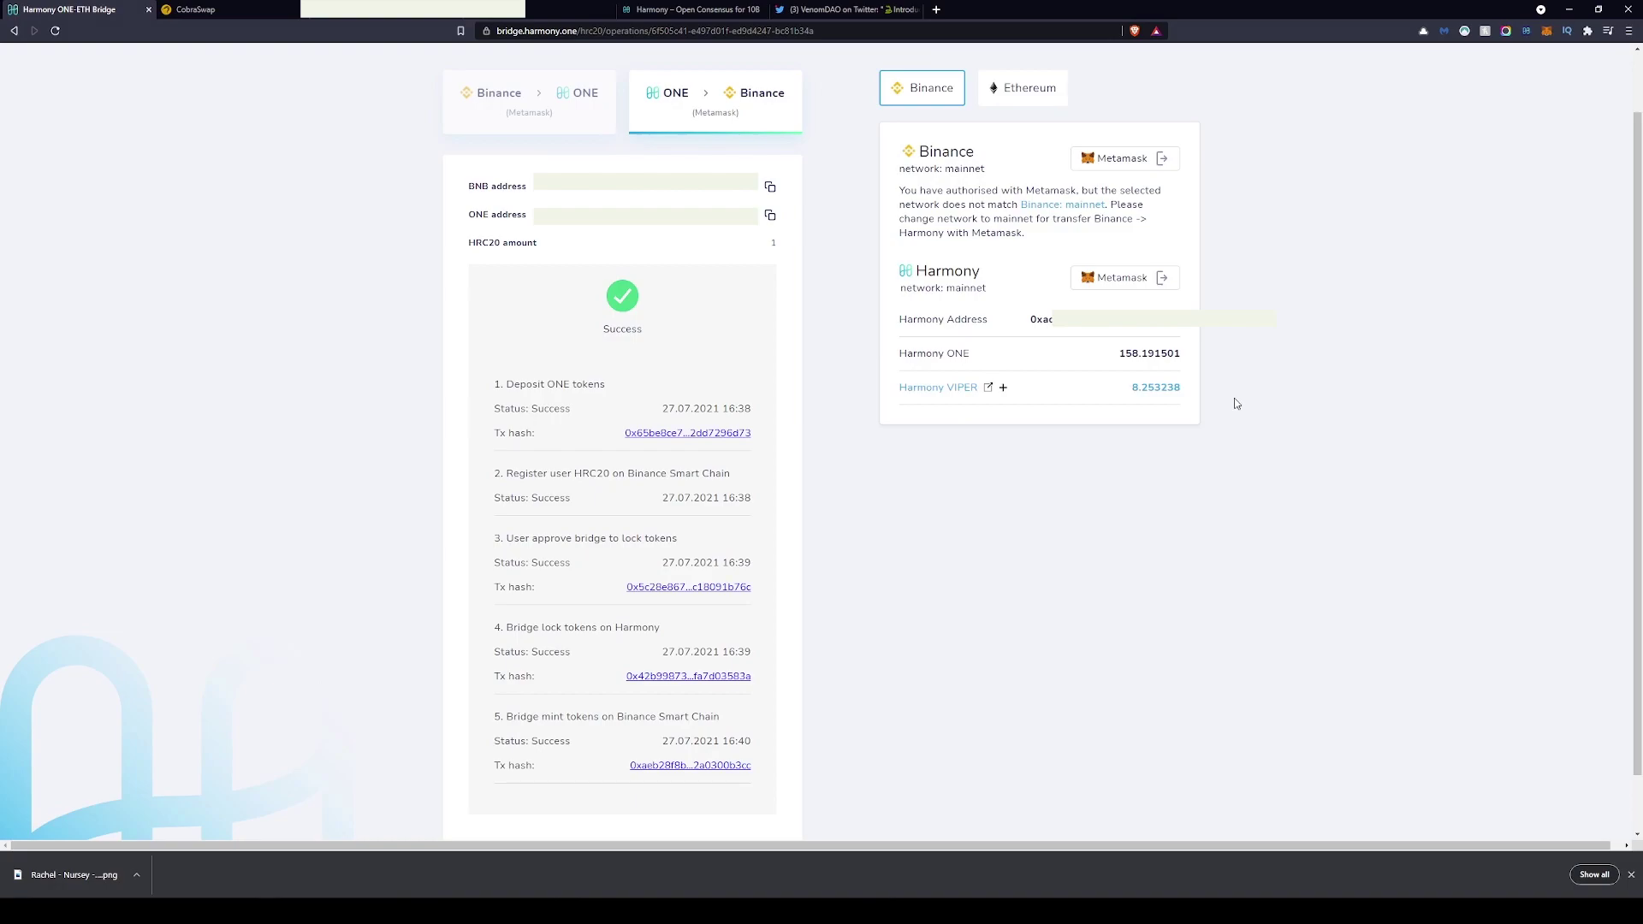
pyautogui.click(232, 7)
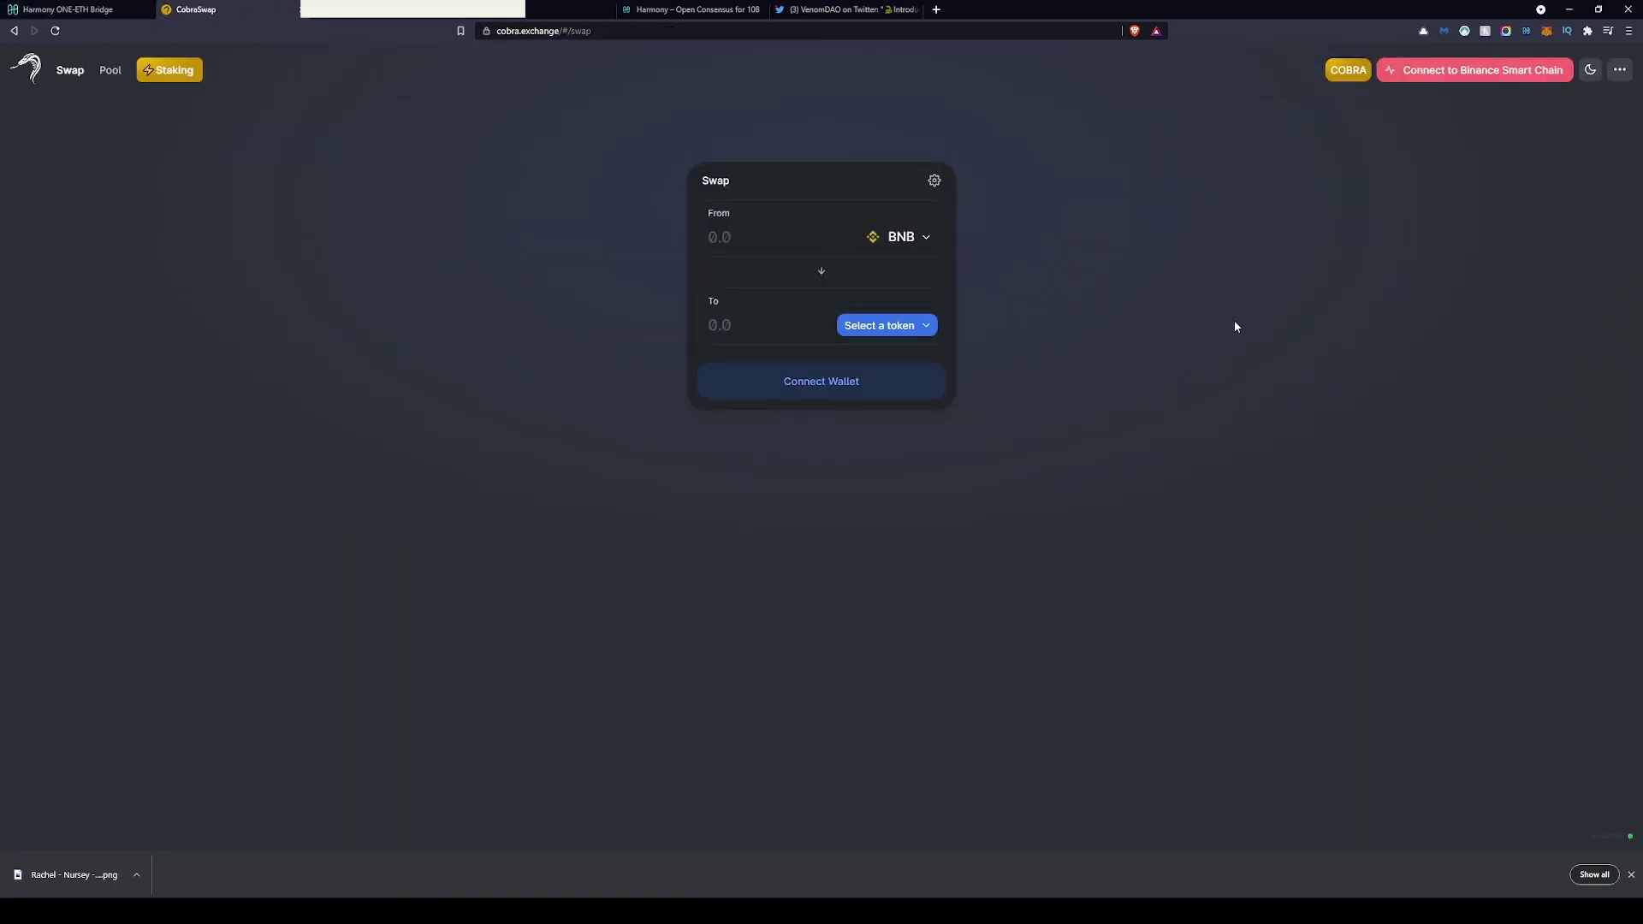
# Reconnect CobraSwap on Binance Smart Chain and set up a 1VIPER to COBRA swap
pyautogui.click(1441, 72)
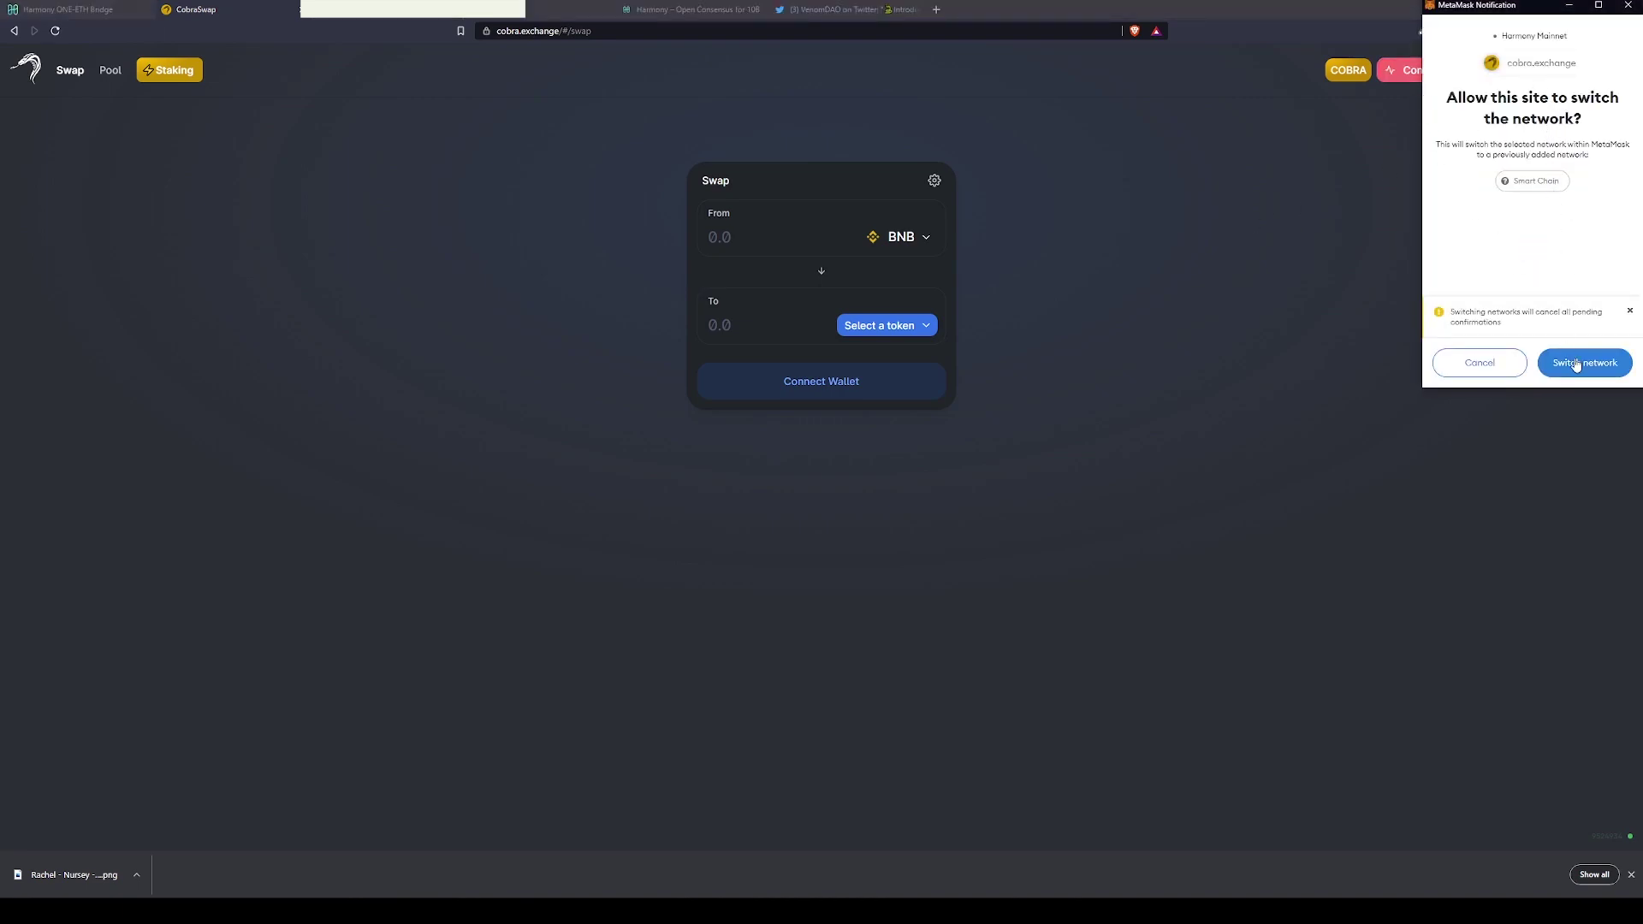
pyautogui.click(1584, 363)
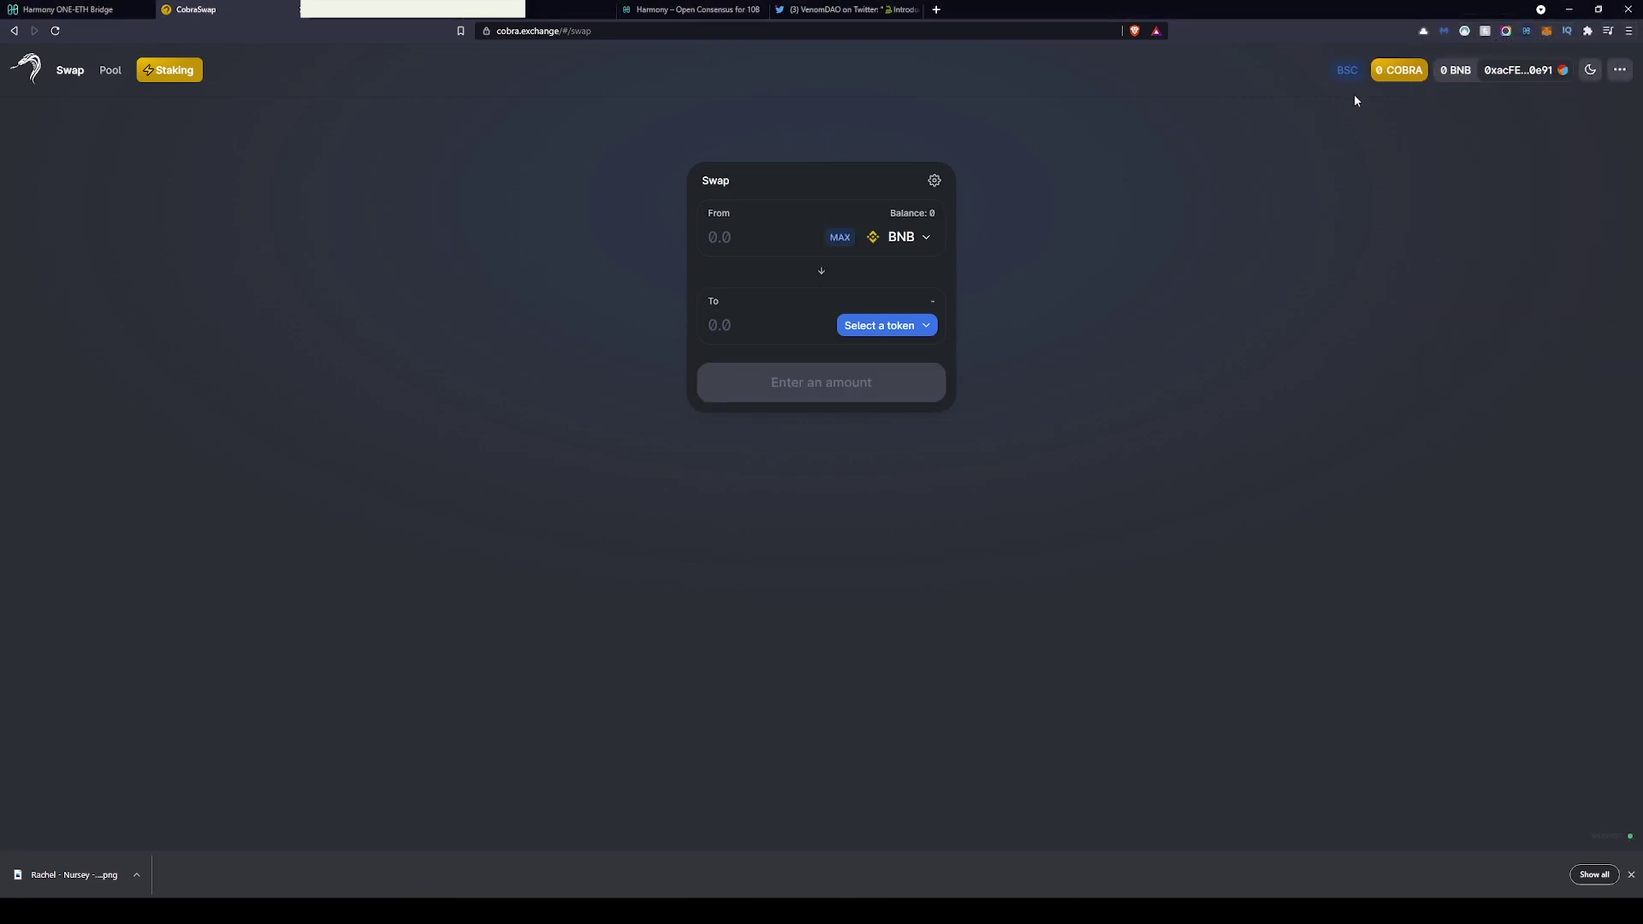
pyautogui.click(913, 243)
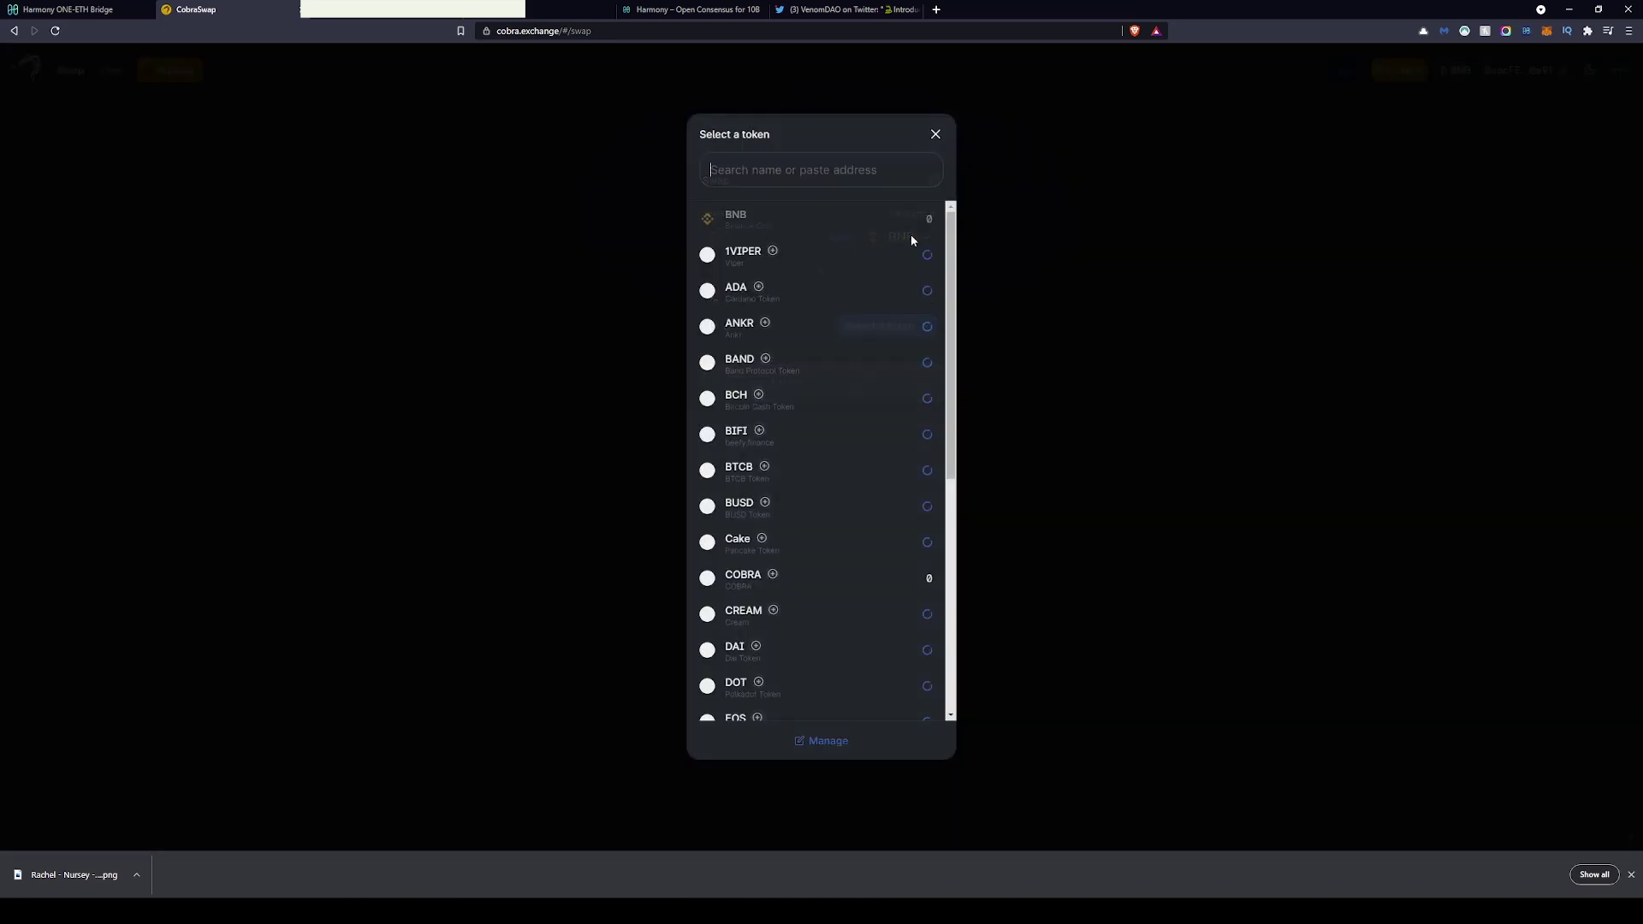
pyautogui.click(871, 262)
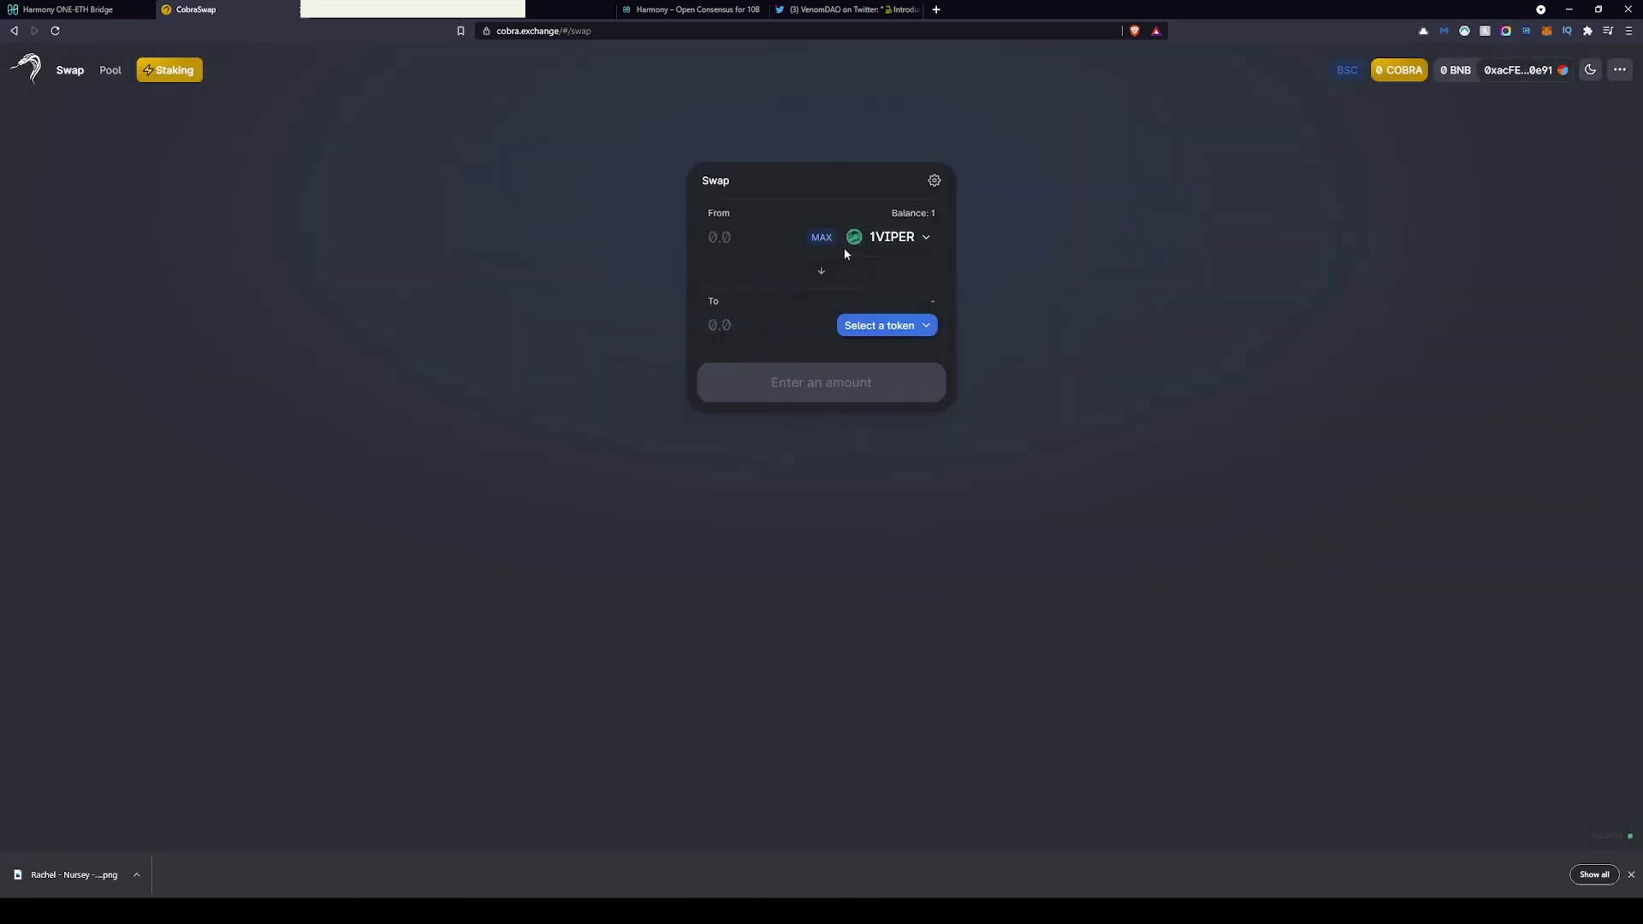
pyautogui.click(887, 330)
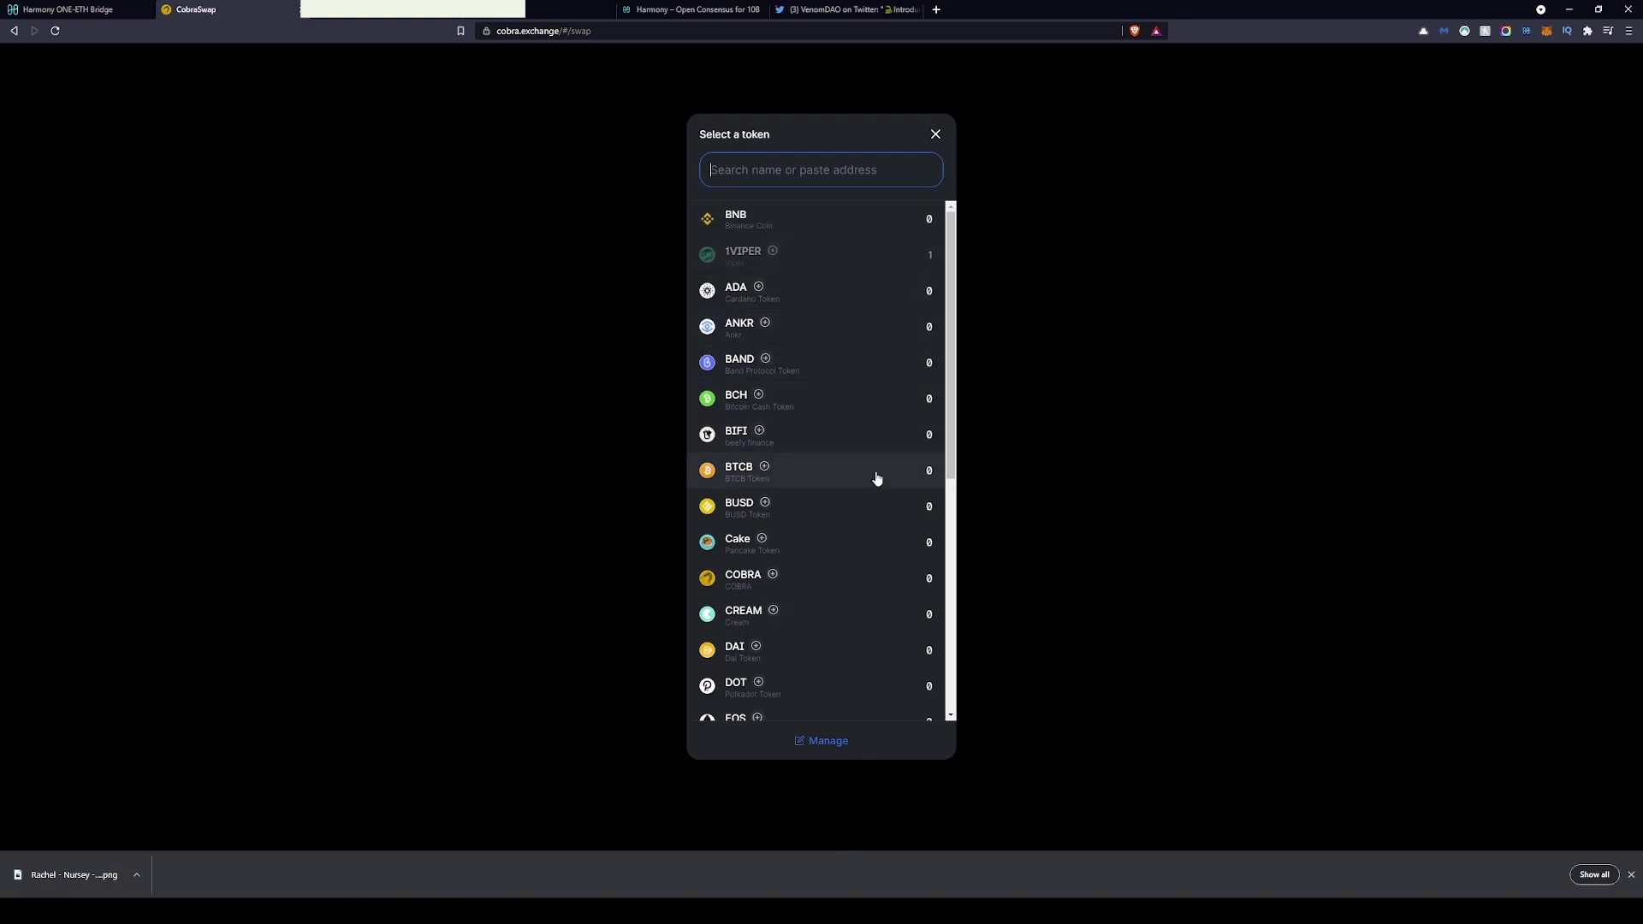
pyautogui.click(827, 586)
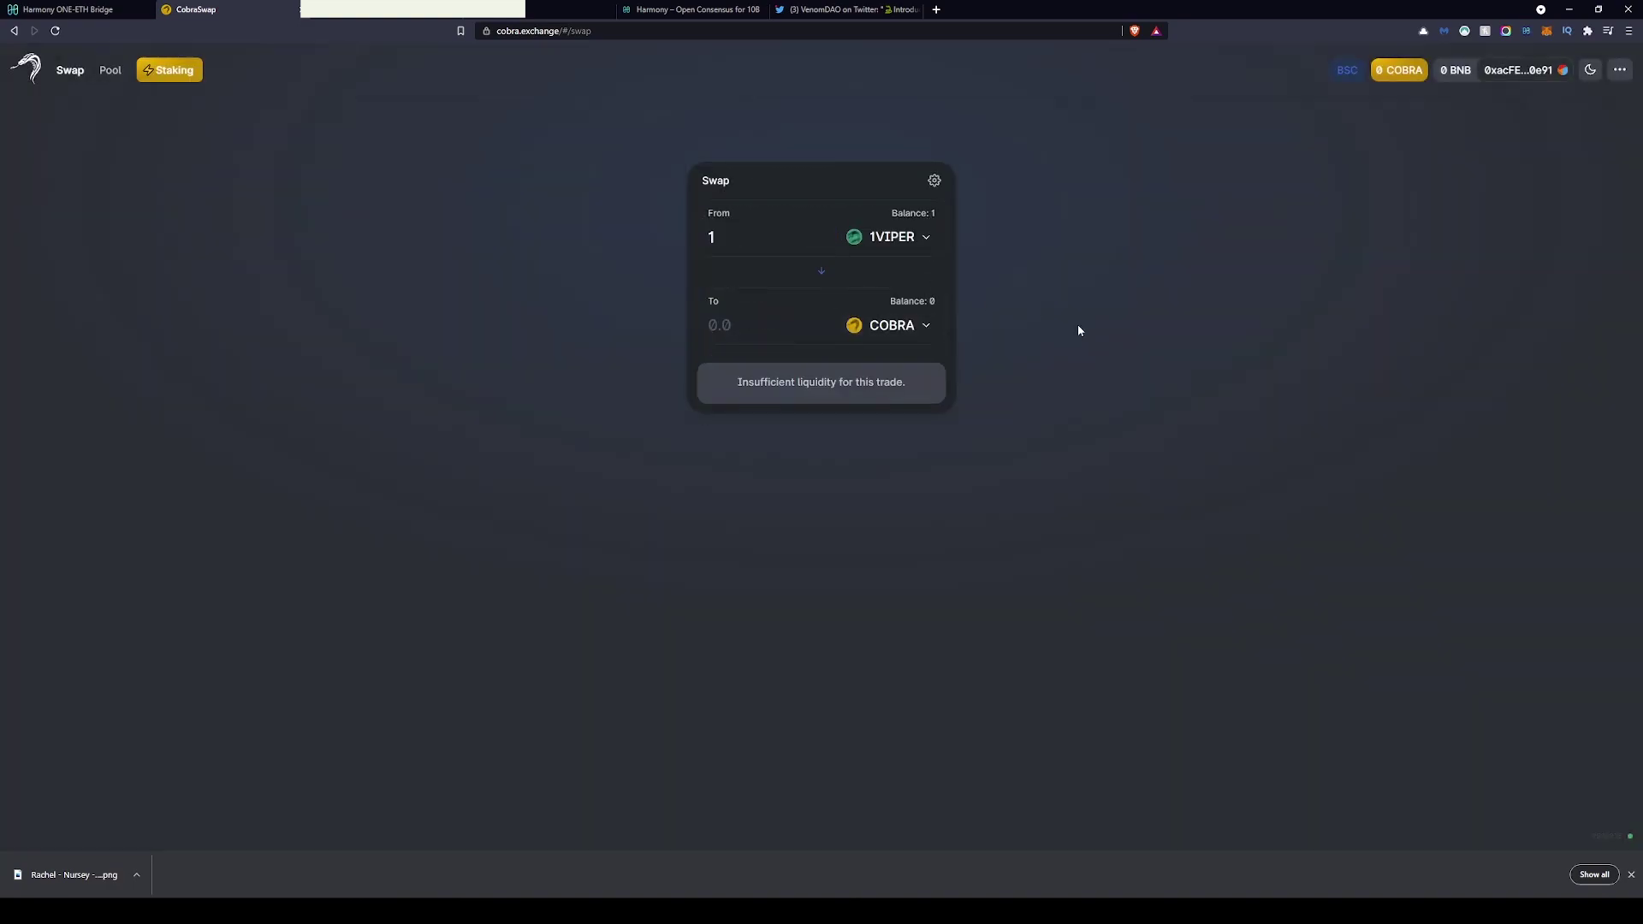